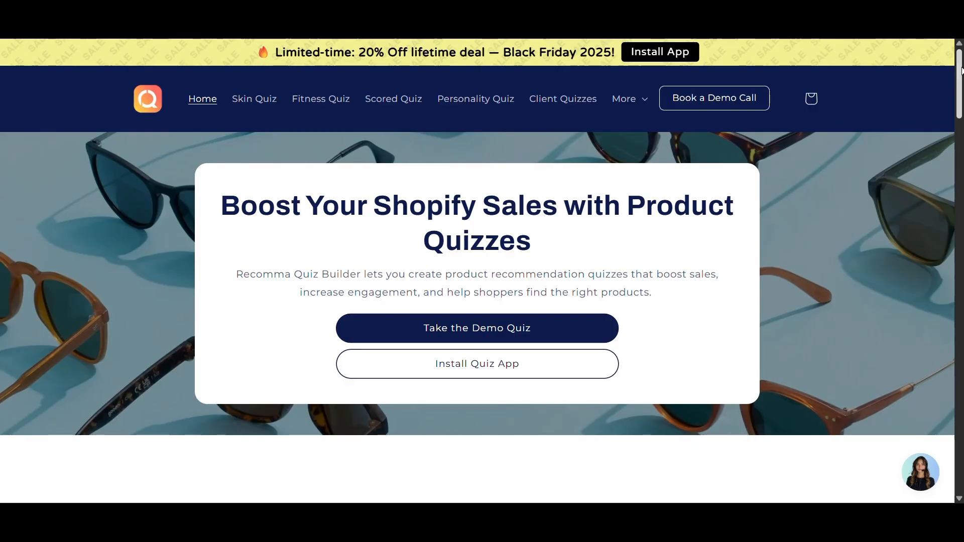
# - Open the 'See All Features' page from the homepage's 'Multiple Ways to Show Your Quiz' section
pyautogui.scroll(-8, 961, 71)
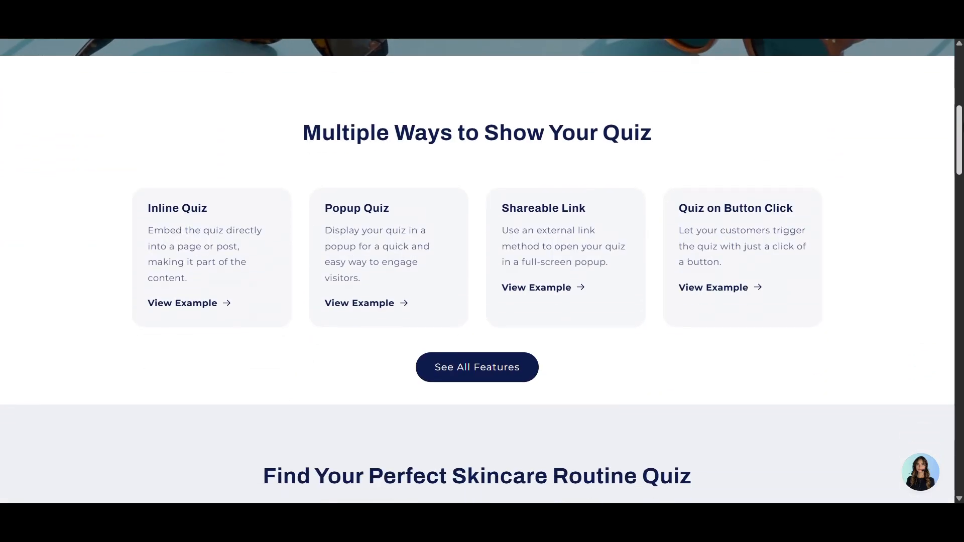
pyautogui.scroll(-4, 478, 271)
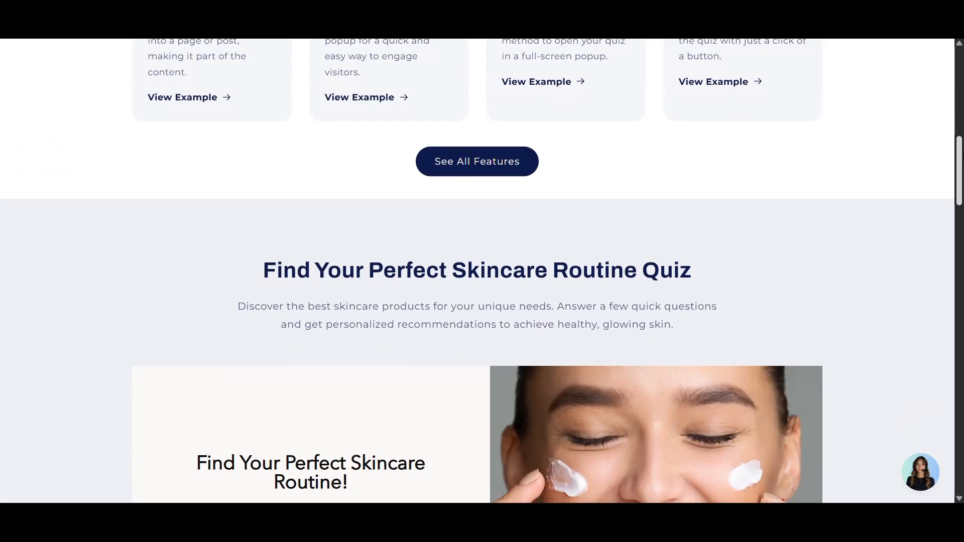
pyautogui.scroll(5, 477, 271)
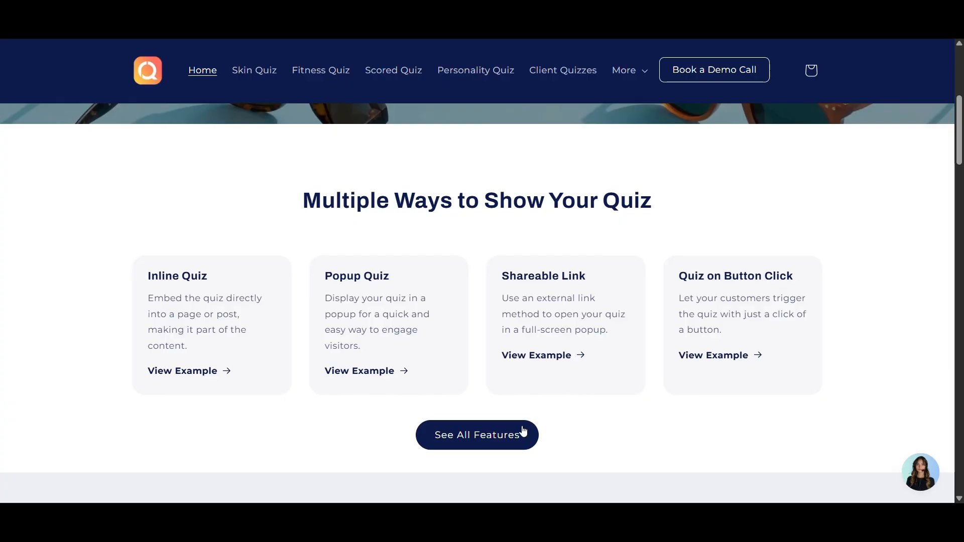
pyautogui.click(521, 435)
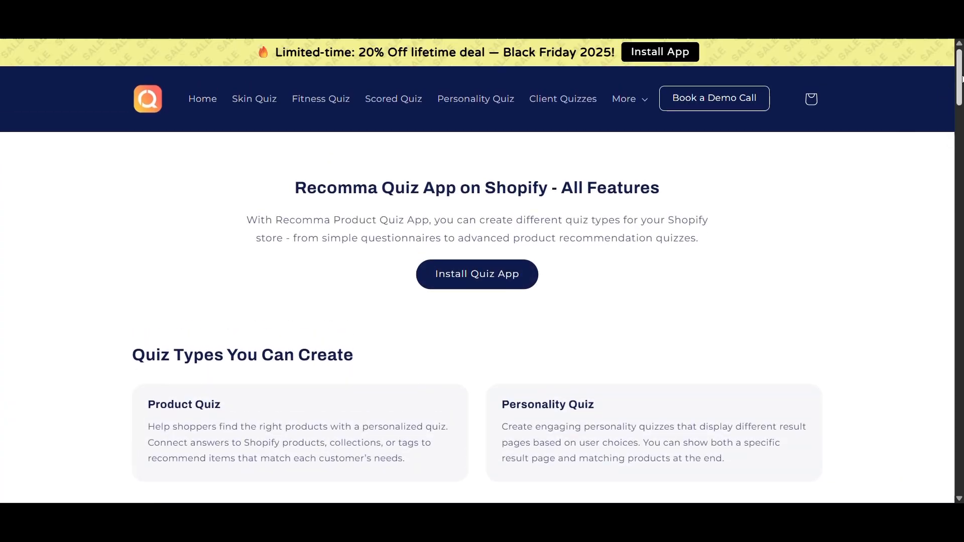
pyautogui.scroll(-8, 961, 72)
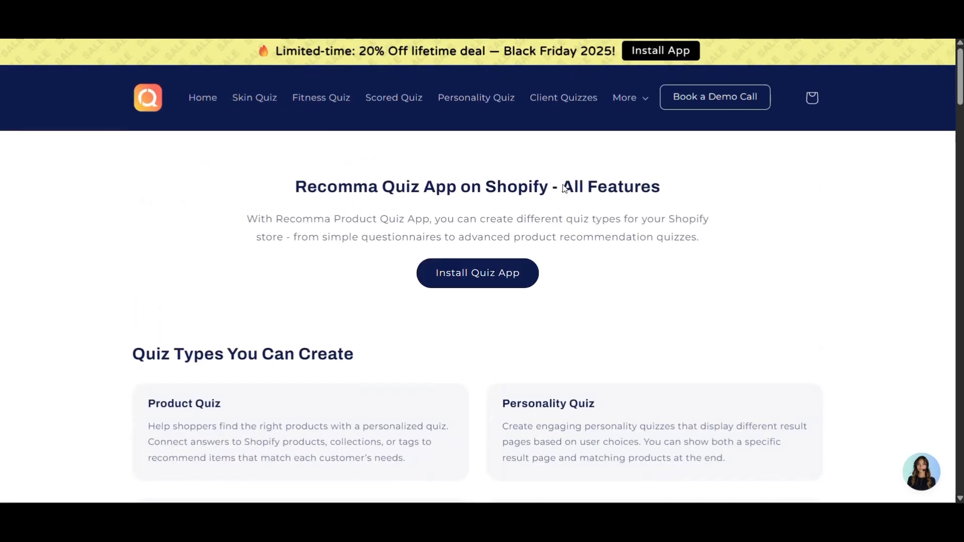
# - Go to the Personality Quiz page and start the 'Discover Your Personality' quiz
pyautogui.click(484, 97)
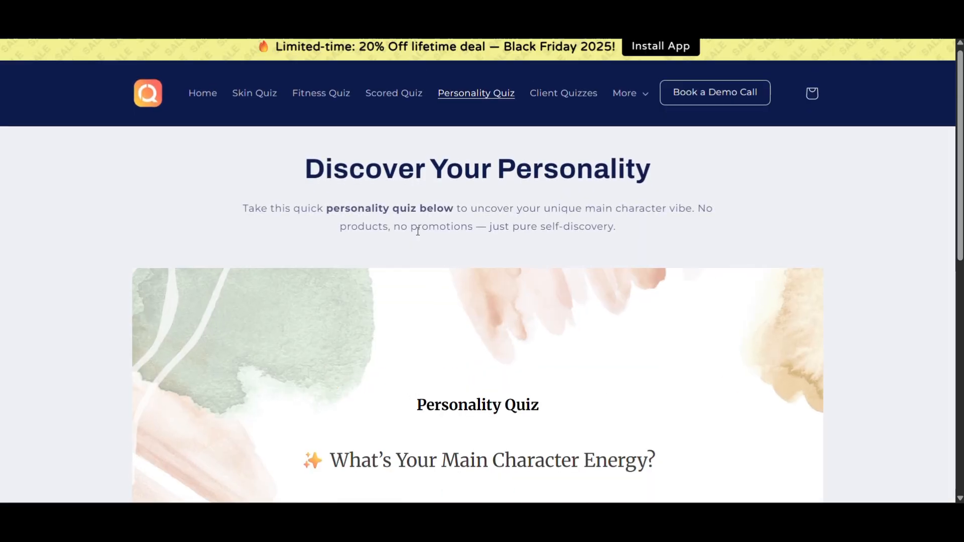
pyautogui.scroll(-4, 415, 228)
pyautogui.click(483, 410)
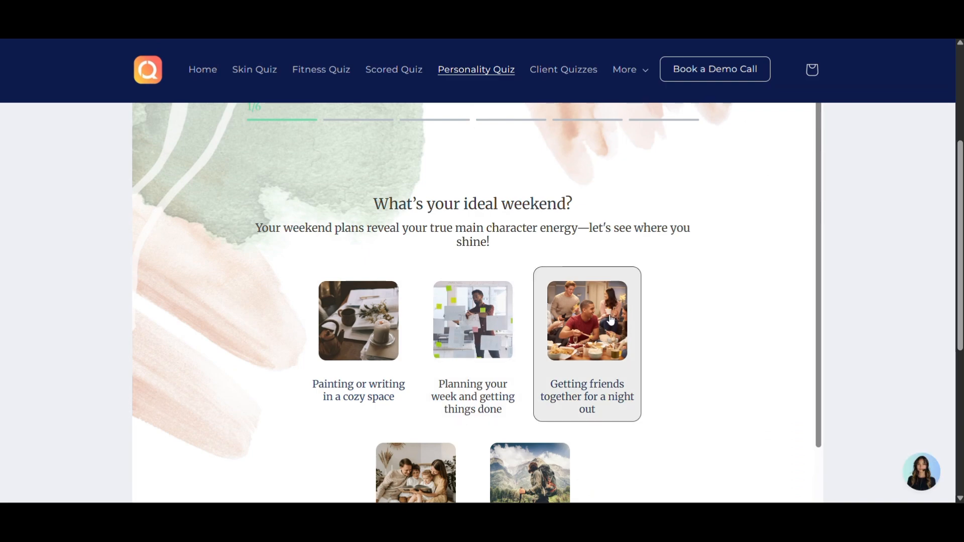
# - Answer the weekend and quote questions, pick a nature photo, and choose 'Organized and determined'
pyautogui.click(478, 330)
pyautogui.scroll(-1, 478, 329)
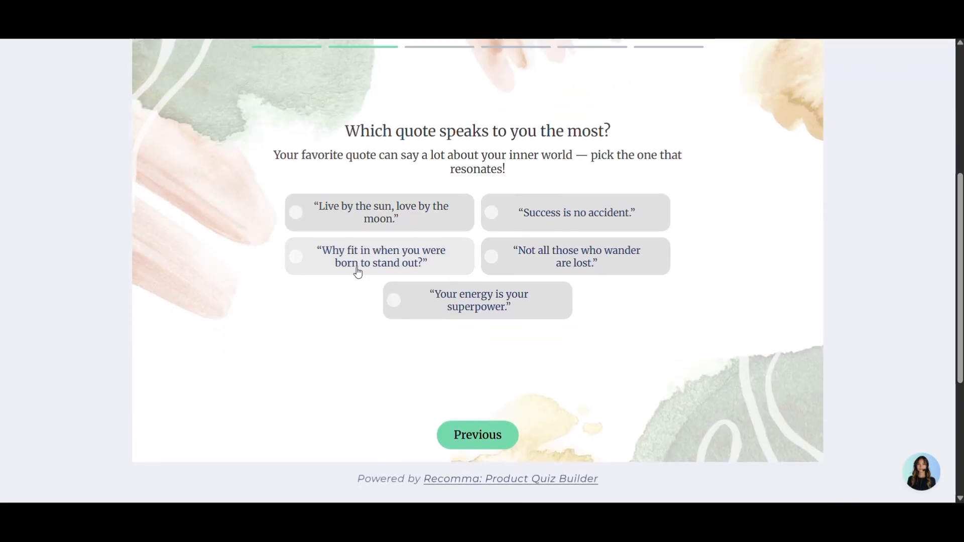
pyautogui.click(450, 212)
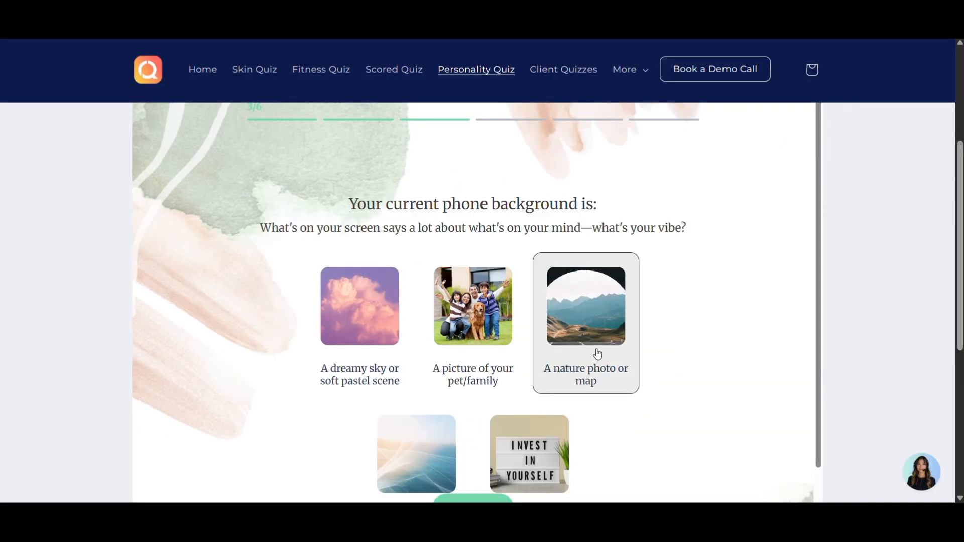
pyautogui.click(596, 355)
pyautogui.click(655, 276)
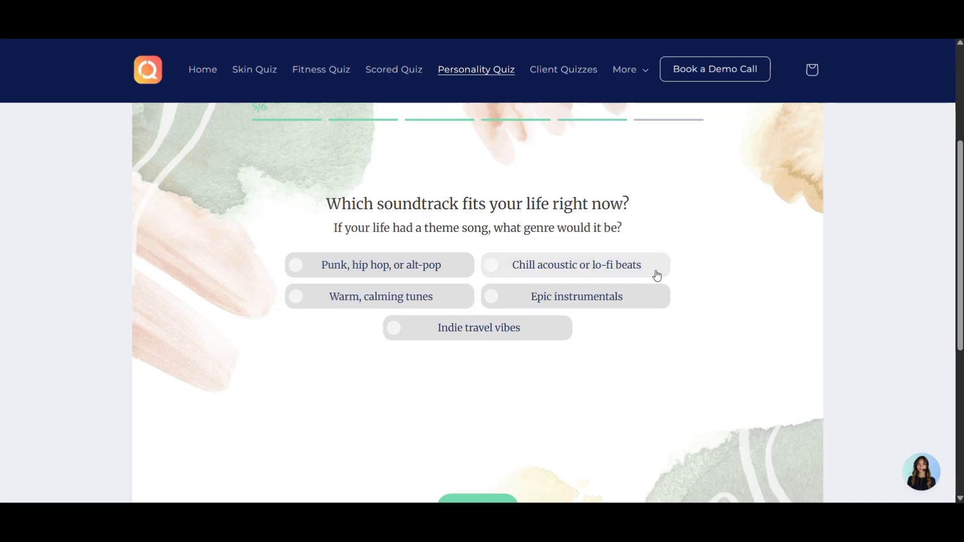
# - Answer the soundtrack and final visual questions, then review the 'You're The Strategist' result
pyautogui.click(444, 277)
pyautogui.scroll(-1, 523, 317)
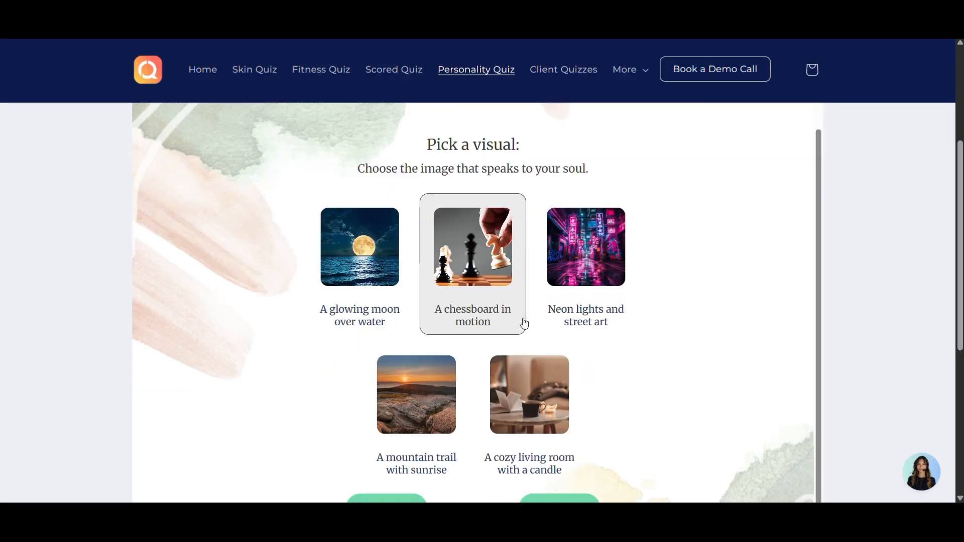
pyautogui.click(518, 425)
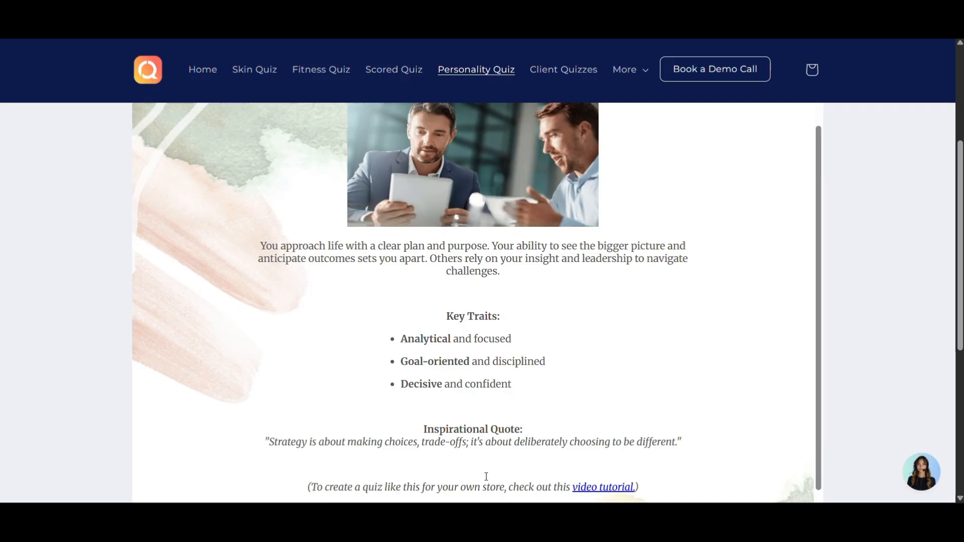
pyautogui.scroll(-1, 726, 322)
pyautogui.scroll(2, 725, 321)
pyautogui.scroll(-2, 726, 322)
pyautogui.scroll(5, 531, 298)
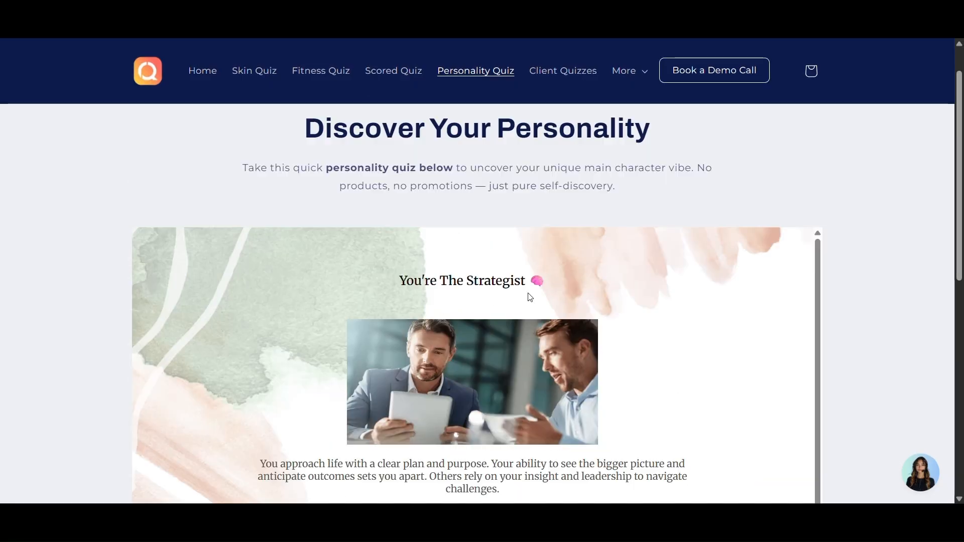
pyautogui.scroll(1, 531, 298)
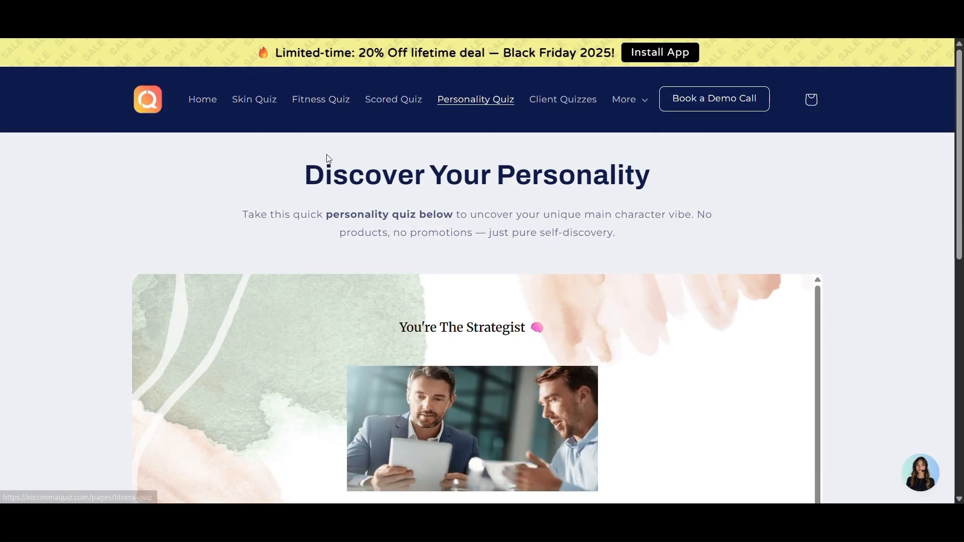
# - Open the Skin Quiz page and start the skincare routine quiz
pyautogui.click(249, 97)
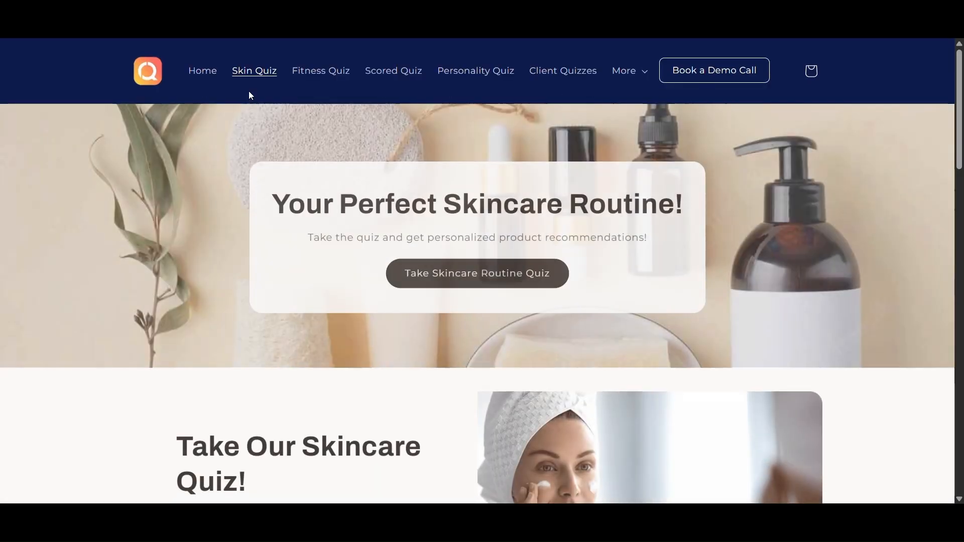
pyautogui.scroll(-6, 462, 228)
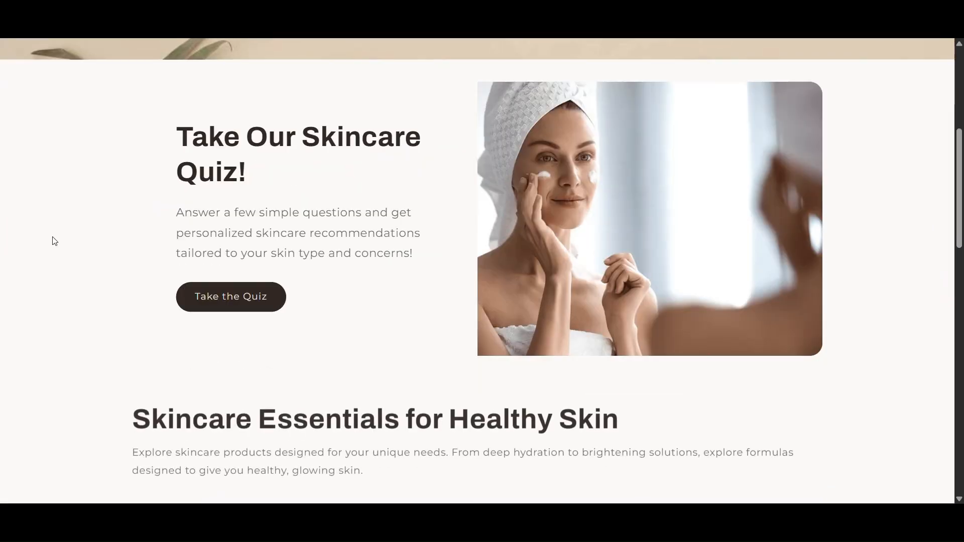
pyautogui.click(261, 311)
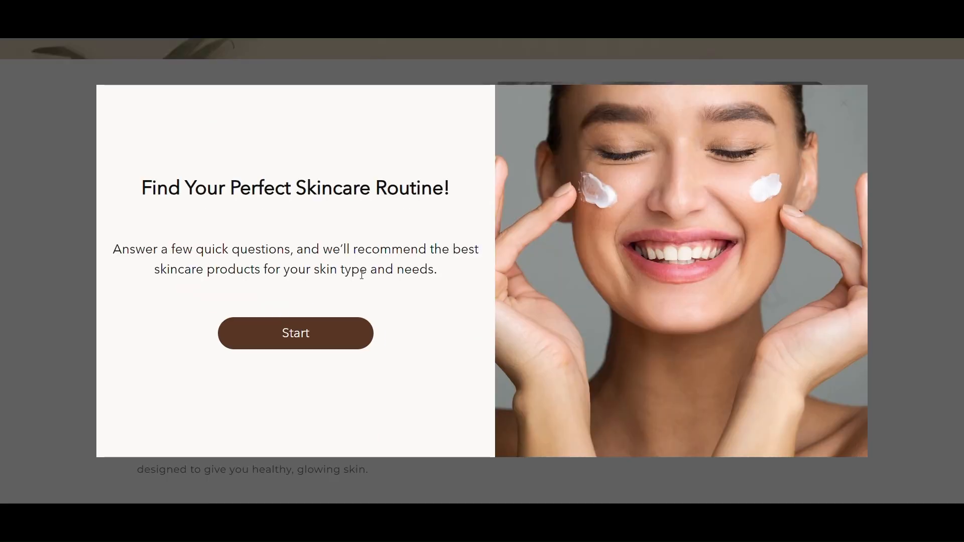
pyautogui.click(340, 334)
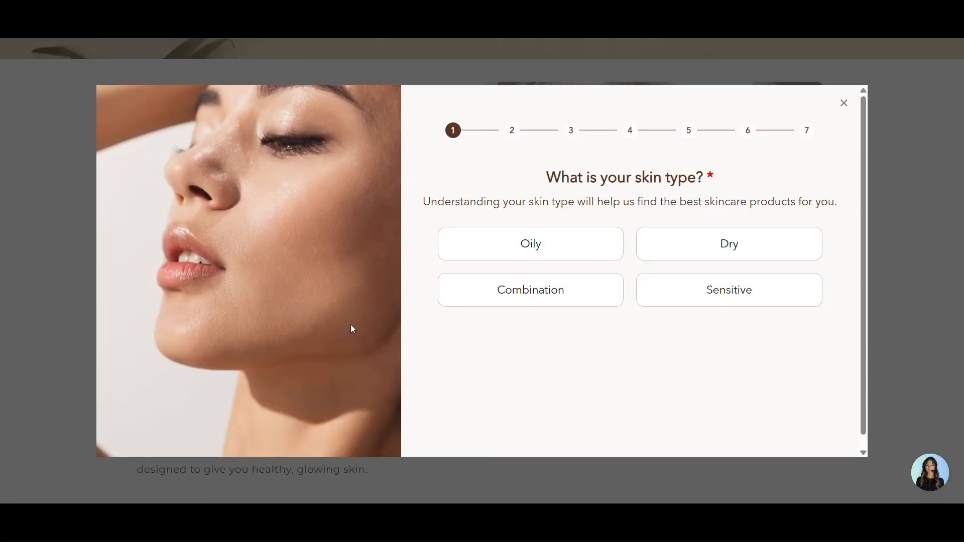
# - Answer Oily, Dryness and dehydration, Morning, Very sensitive, and mild or fragrance-free
pyautogui.click(510, 262)
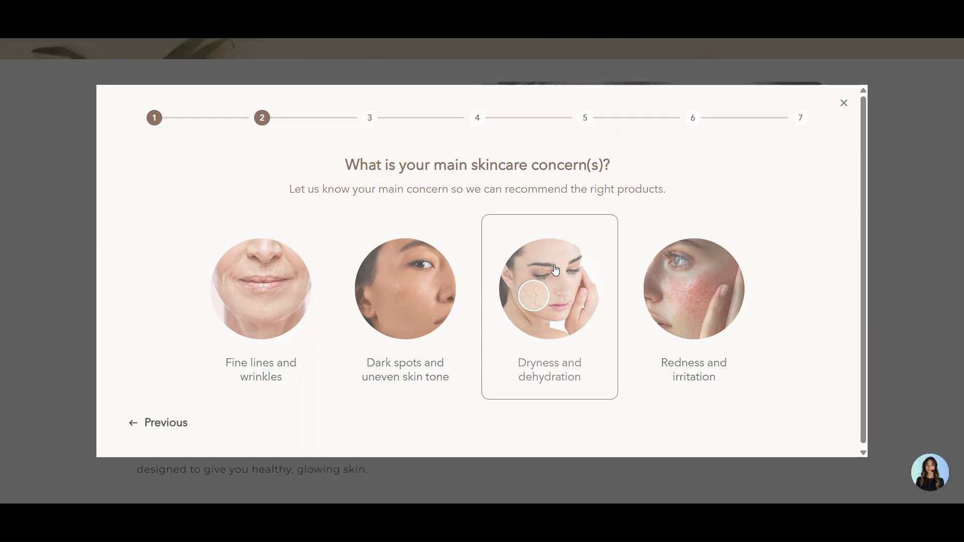
pyautogui.click(528, 296)
pyautogui.click(318, 295)
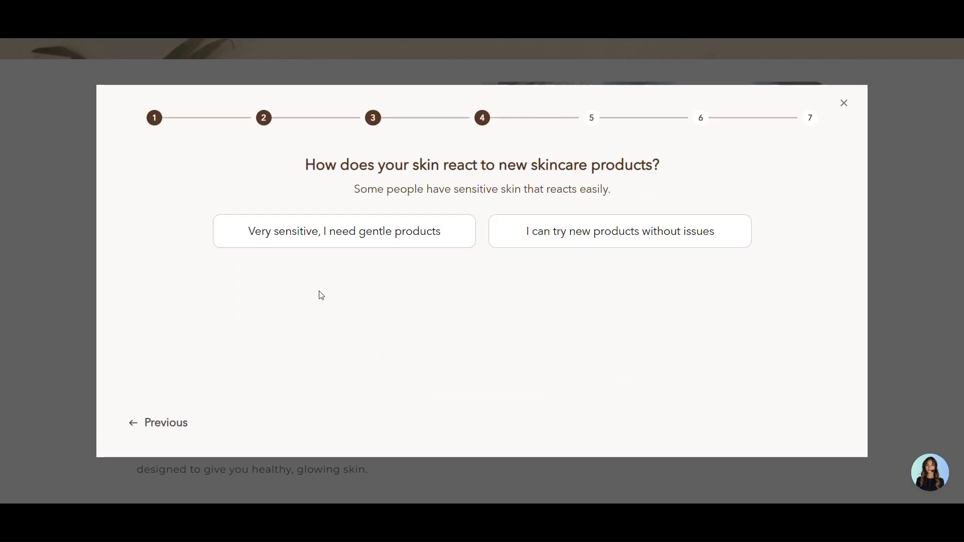
pyautogui.click(440, 244)
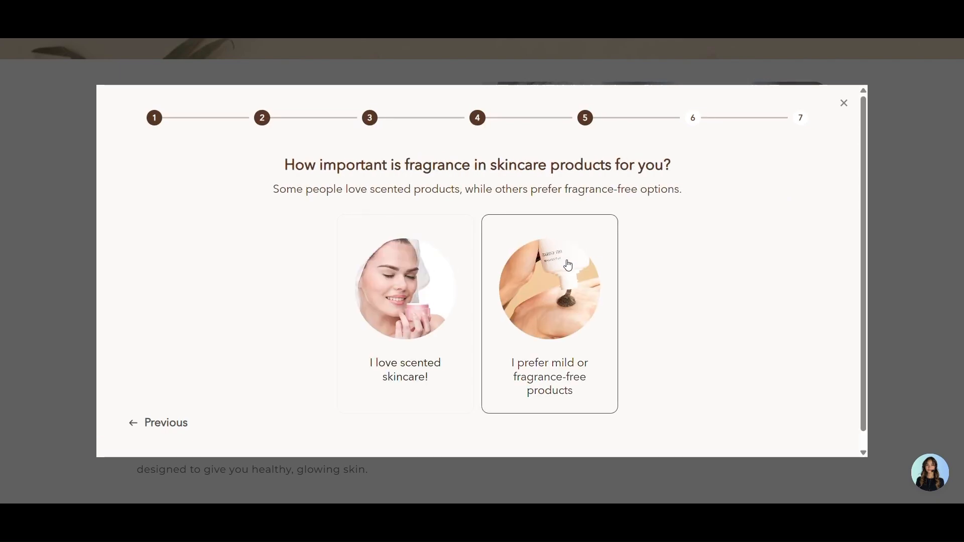
pyautogui.click(568, 265)
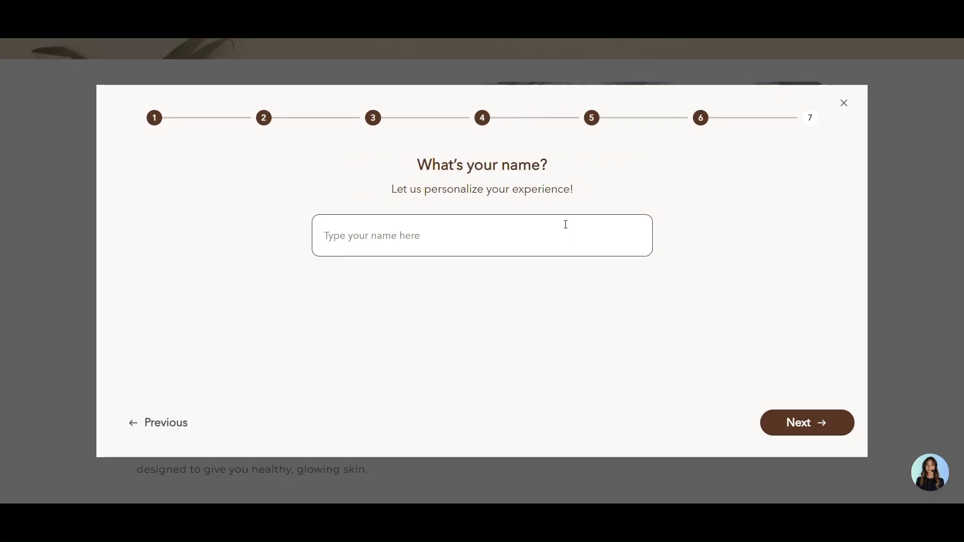
# - Enter the quiz taker's first name and continue to the e-mail step with the 10% discount offer
pyautogui.write('emma')
pyautogui.click(787, 424)
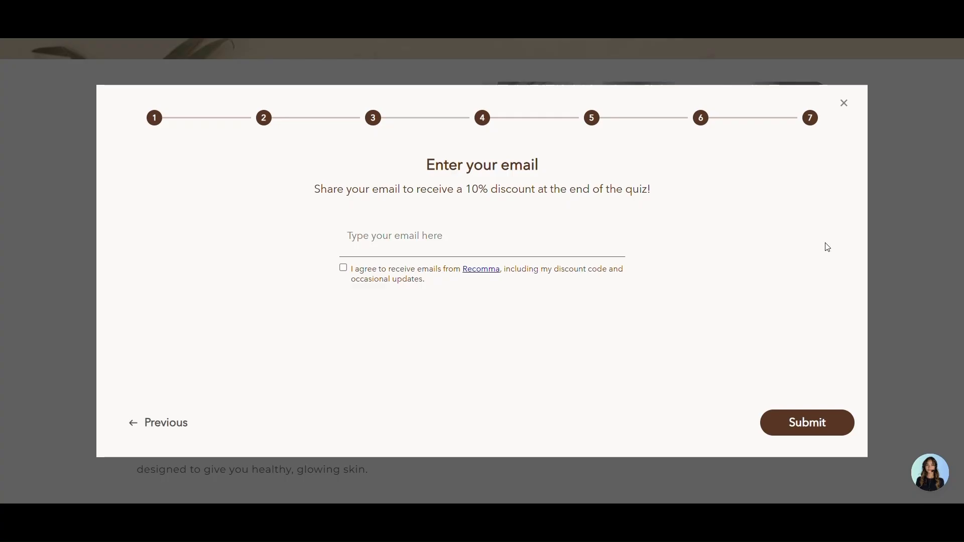
pyautogui.tripleClick(583, 189)
pyautogui.click(582, 189)
pyautogui.tripleClick(440, 192)
pyautogui.click(373, 201)
pyautogui.doubleClick(469, 192)
# - Fill in the quiz taker's e-mail address and agree to receive e-mails from Recomma
pyautogui.click(435, 229)
pyautogui.click(418, 234)
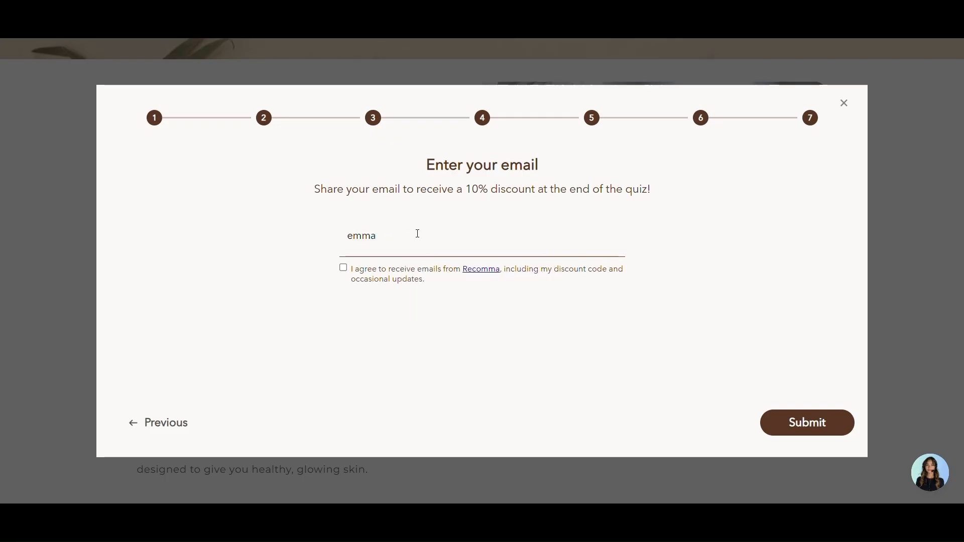
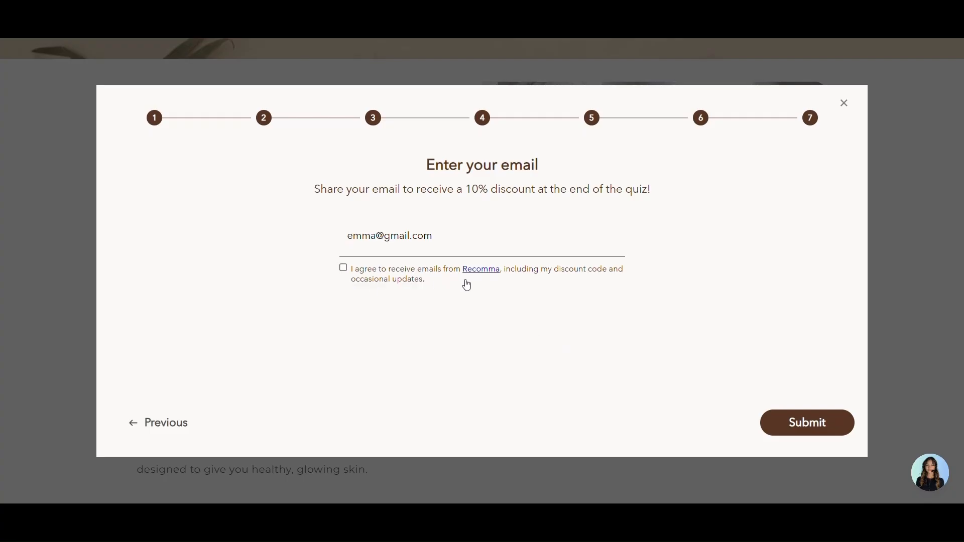
pyautogui.click(410, 284)
# - Submit the quiz and scroll through the personalized routine, coupon code and four recommended products
pyautogui.click(802, 428)
pyautogui.scroll(-1, 668, 269)
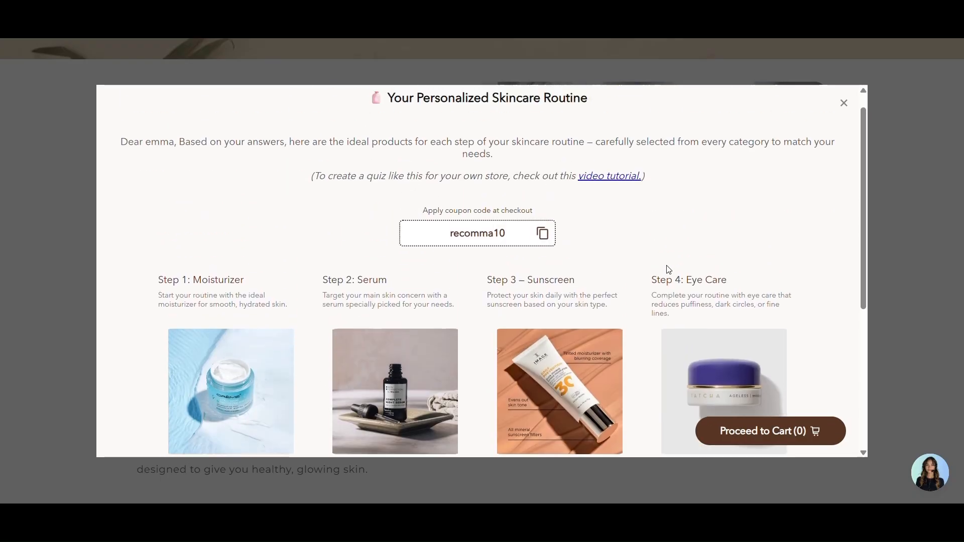
pyautogui.scroll(1, 668, 270)
pyautogui.scroll(-5, 668, 270)
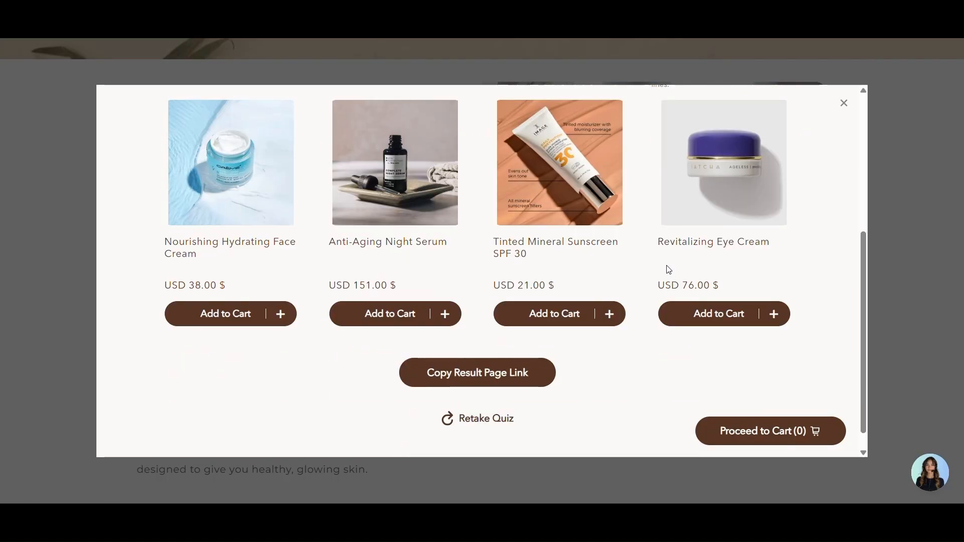
pyautogui.scroll(5, 669, 269)
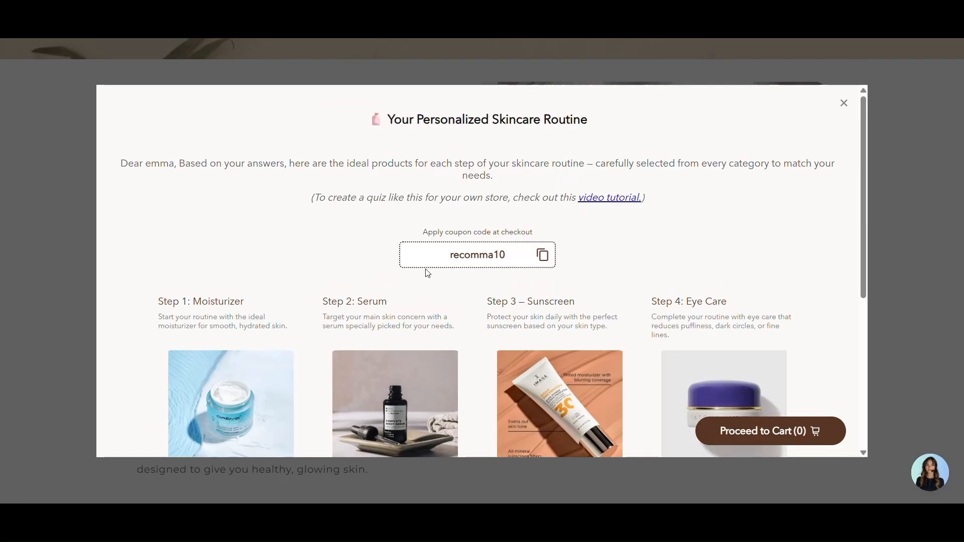
pyautogui.scroll(-1, 637, 268)
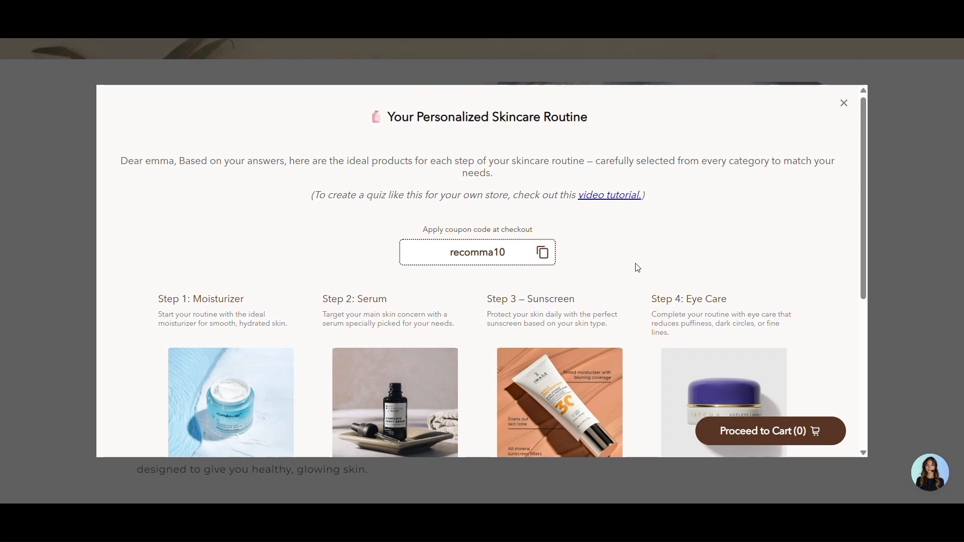
pyautogui.scroll(-5, 638, 268)
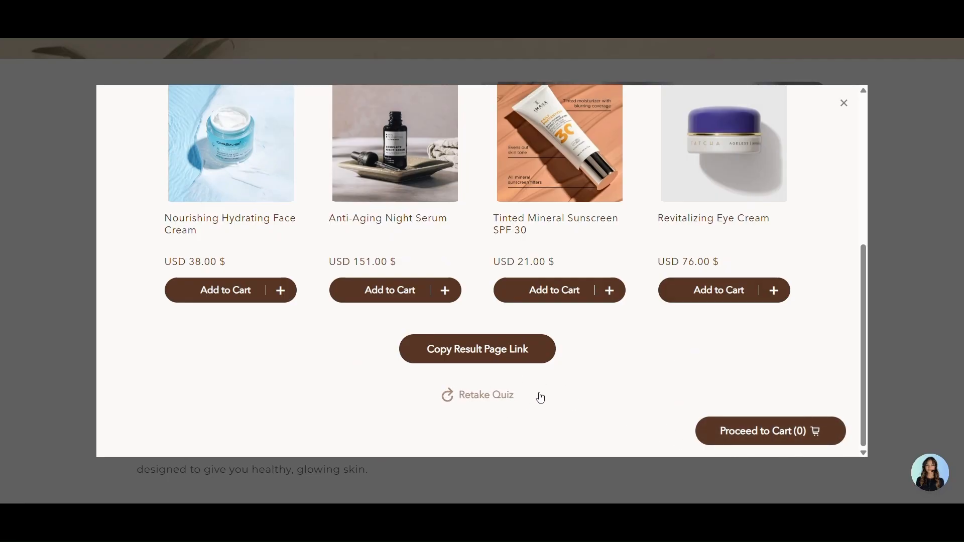
pyautogui.scroll(2, 542, 386)
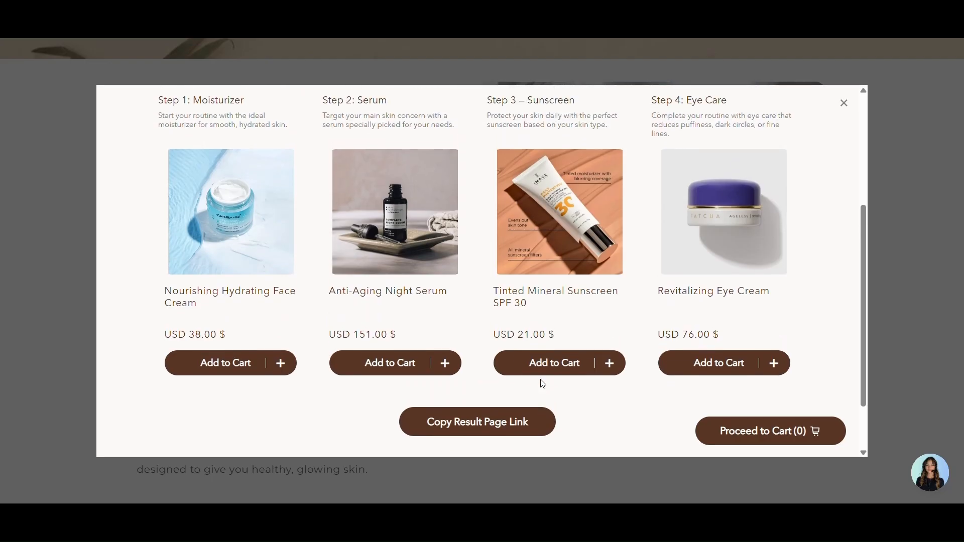
pyautogui.scroll(5, 542, 384)
pyautogui.scroll(-6, 542, 384)
pyautogui.scroll(6, 543, 384)
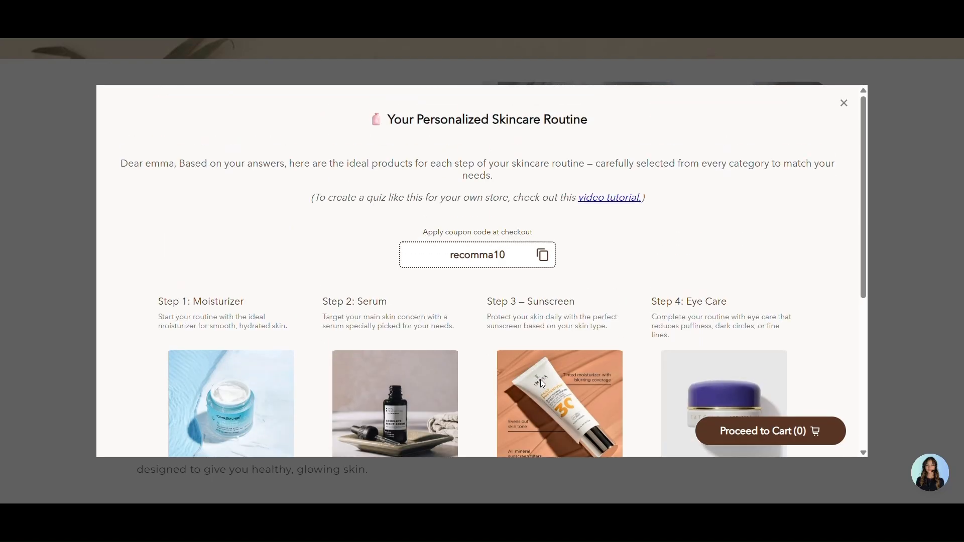
pyautogui.scroll(-6, 540, 378)
pyautogui.scroll(6, 541, 378)
pyautogui.scroll(-1, 540, 378)
pyautogui.scroll(-6, 541, 382)
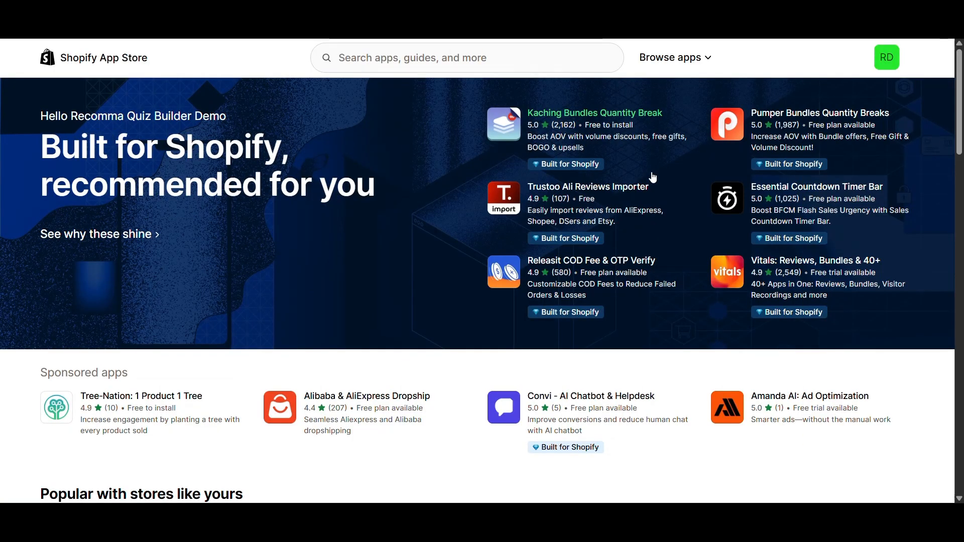
pyautogui.scroll(-3, 629, 215)
pyautogui.scroll(-20, 629, 216)
pyautogui.scroll(20, 604, 269)
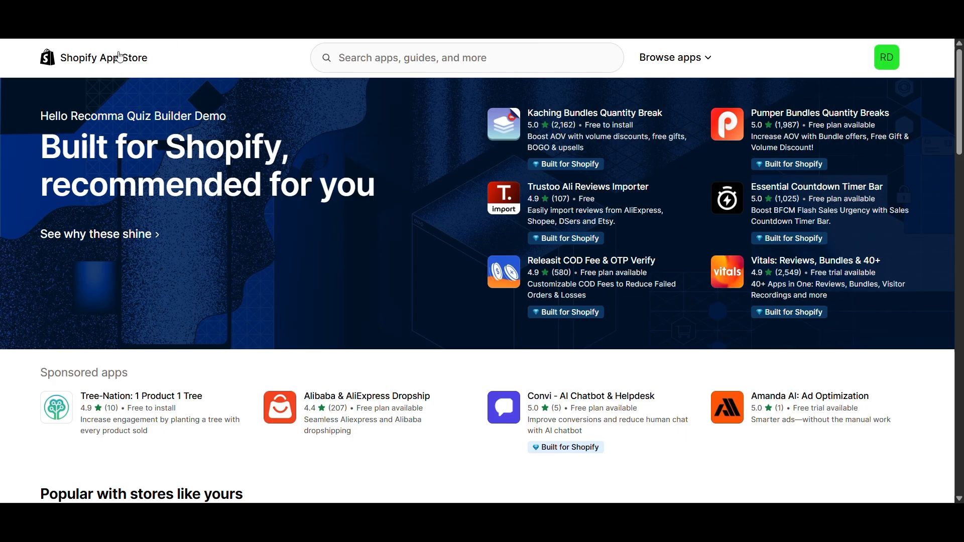
# - Search the App Store for 'recomma' and open Recomma: Product Quiz Builder in the store admin
pyautogui.click(467, 57)
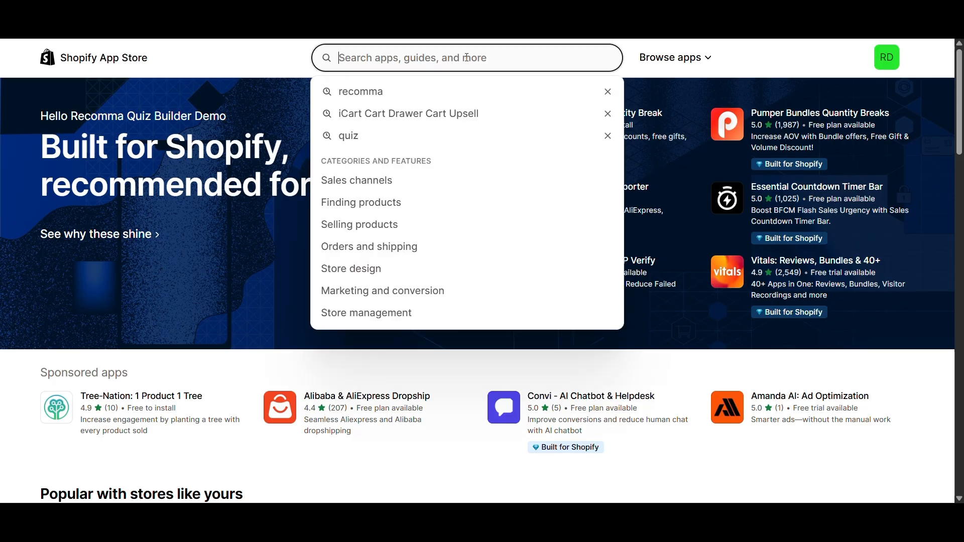
pyautogui.write('recomma')
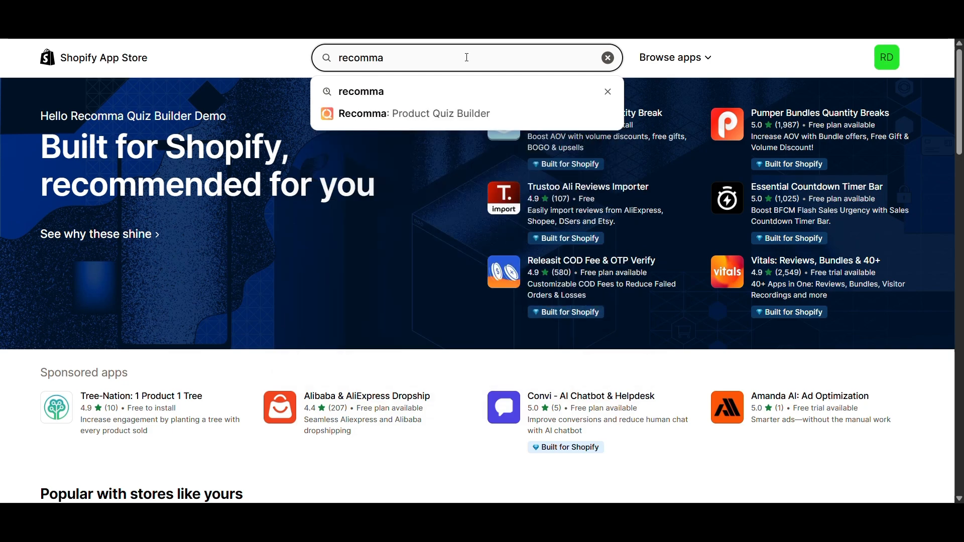
pyautogui.press('Return')
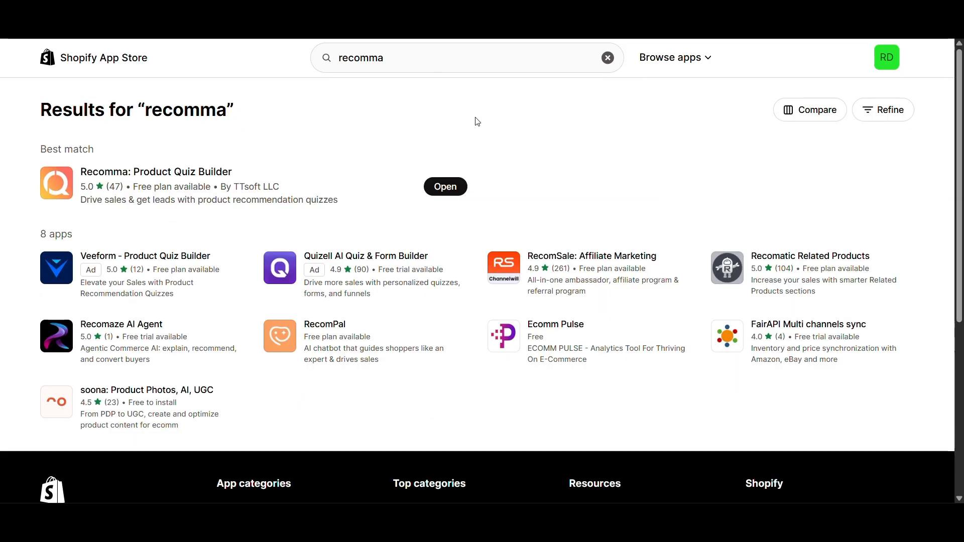
pyautogui.click(279, 180)
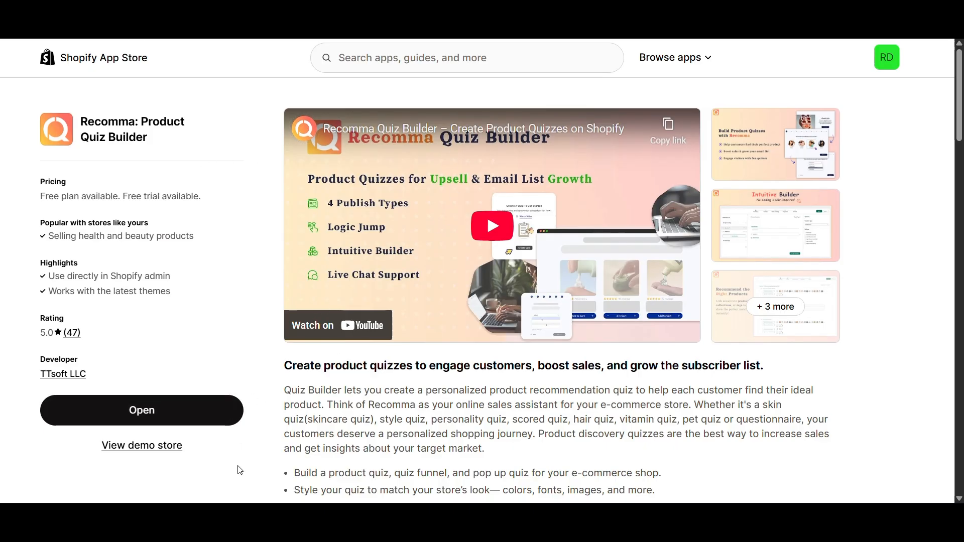
pyautogui.click(219, 413)
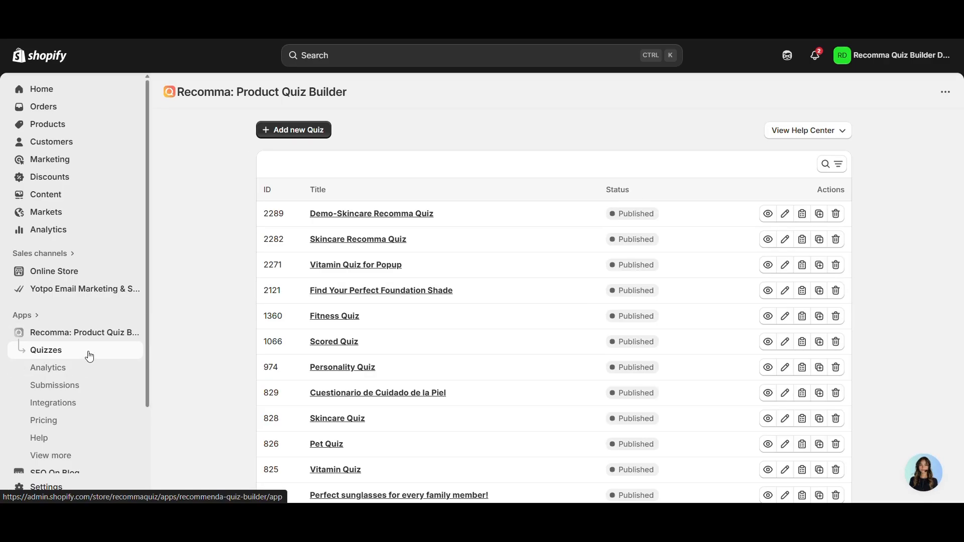
# - Scroll through the Quizzes list to locate the Demo-Skincare Recomma Quiz
pyautogui.scroll(-2, 748, 226)
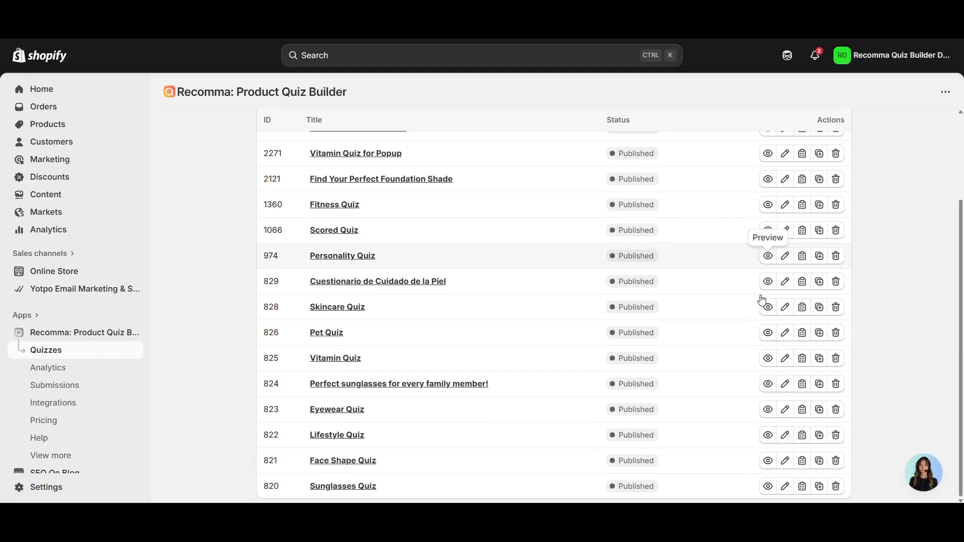
pyautogui.scroll(2, 652, 390)
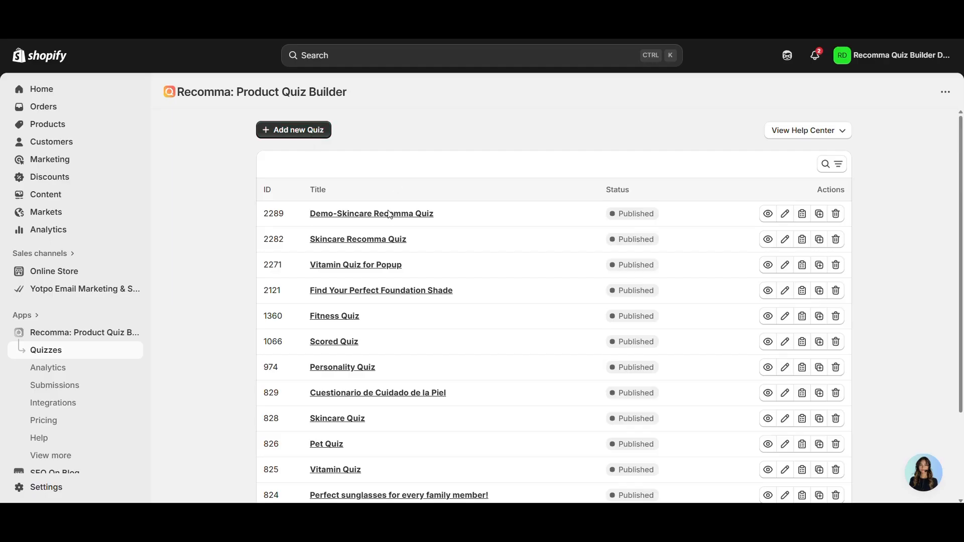
pyautogui.scroll(-2, 452, 224)
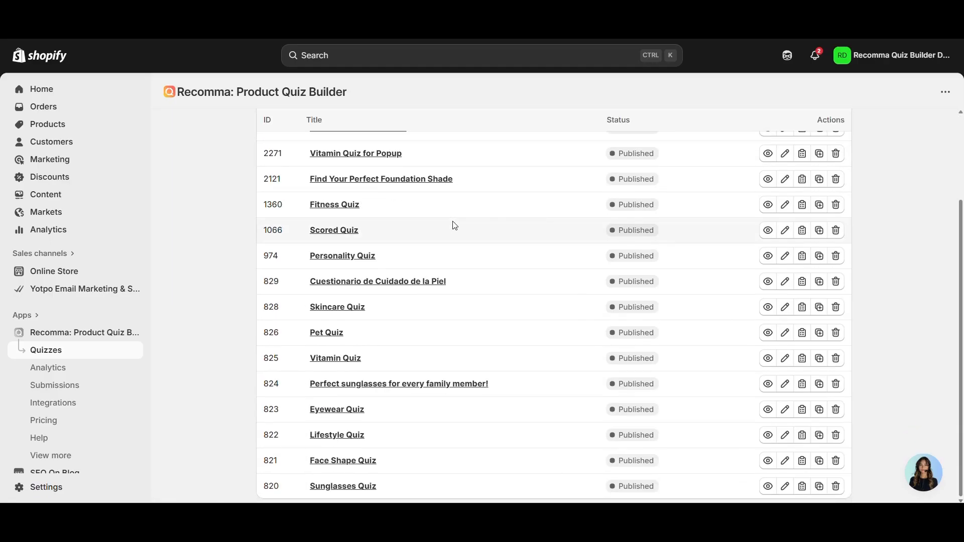
pyautogui.scroll(2, 452, 221)
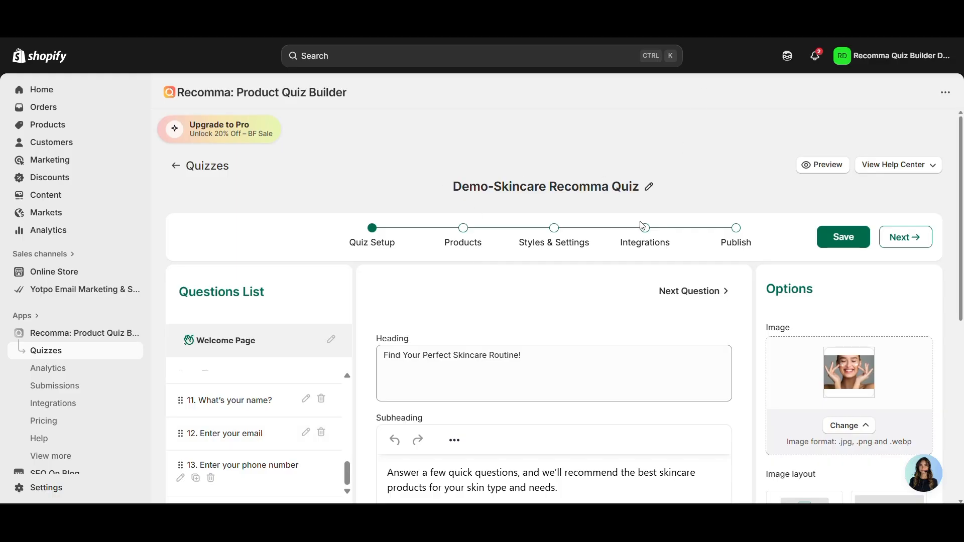
# - Inspect the quiz title and Welcome Page subheading, leaving both unchanged
pyautogui.click(648, 188)
pyautogui.click(686, 145)
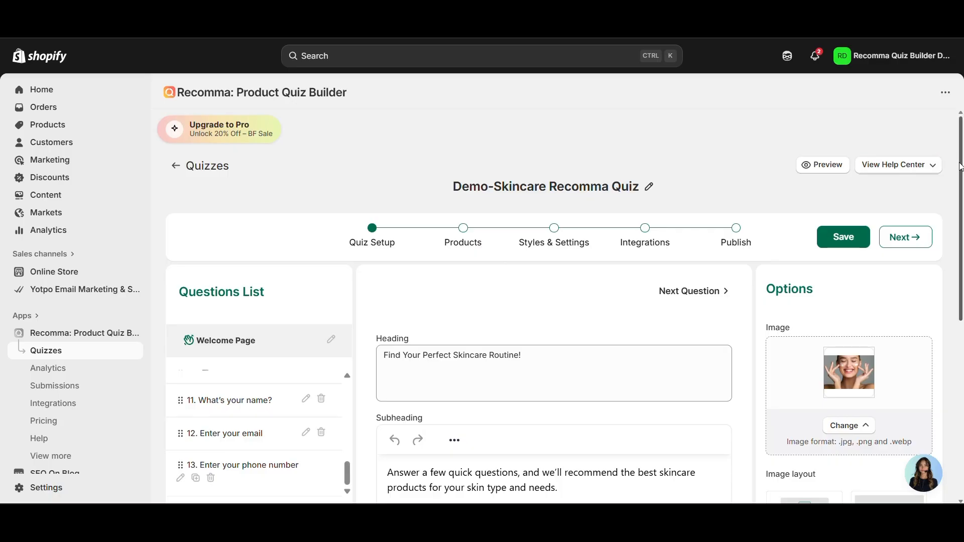
pyautogui.scroll(-3, 596, 230)
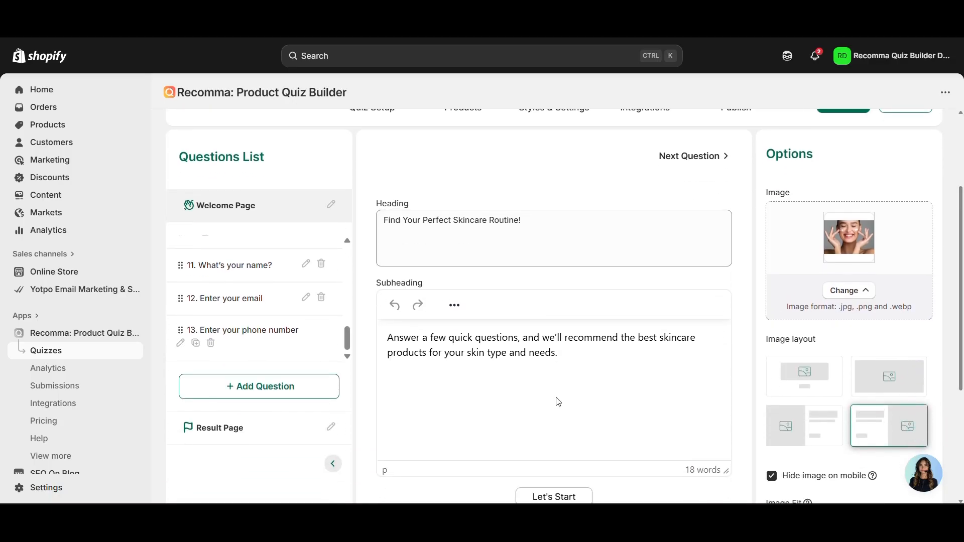
pyautogui.tripleClick(597, 358)
pyautogui.click(659, 328)
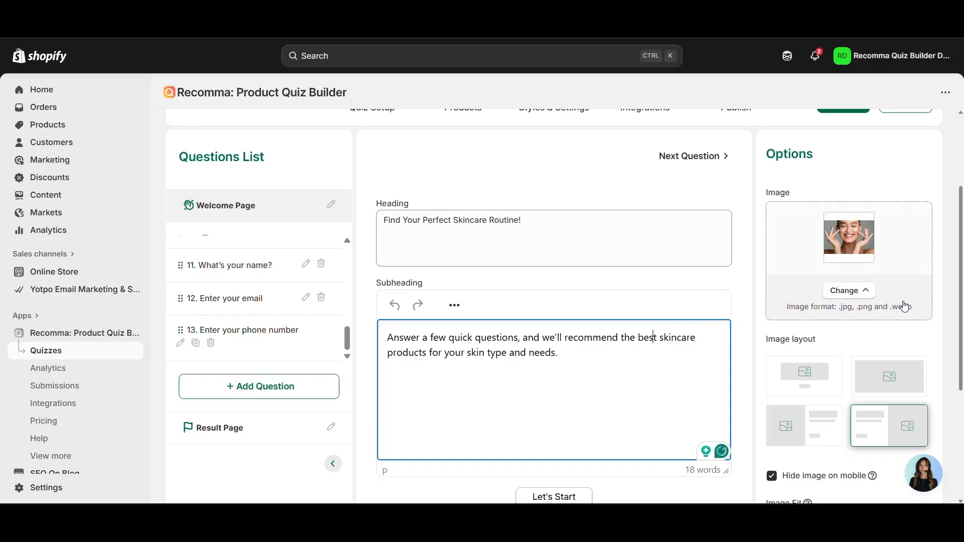
# - Scroll the Questions List to the top and open question 2 on the main skincare concern
pyautogui.moveTo(963, 248); pyautogui.dragTo(949, 212)
pyautogui.scroll(-1, 319, 351)
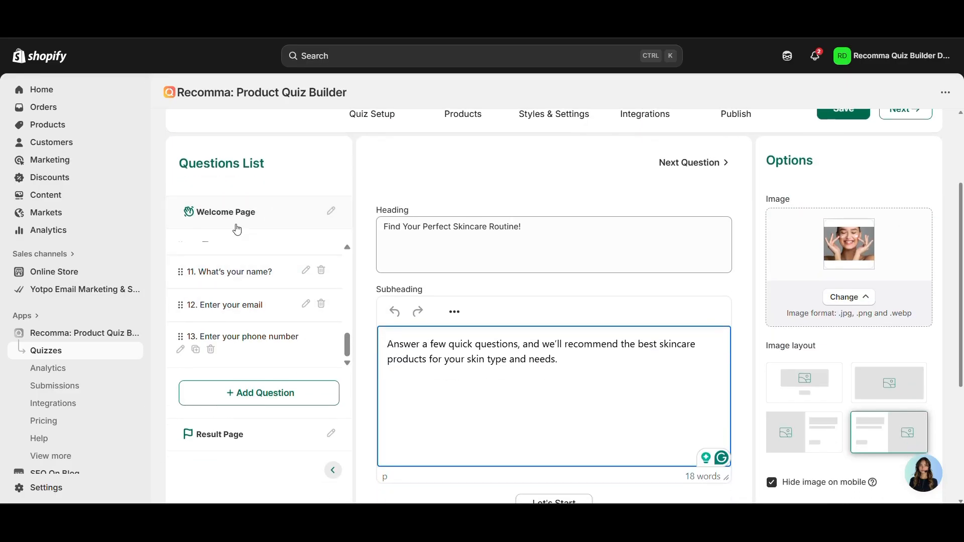
pyautogui.click(346, 350)
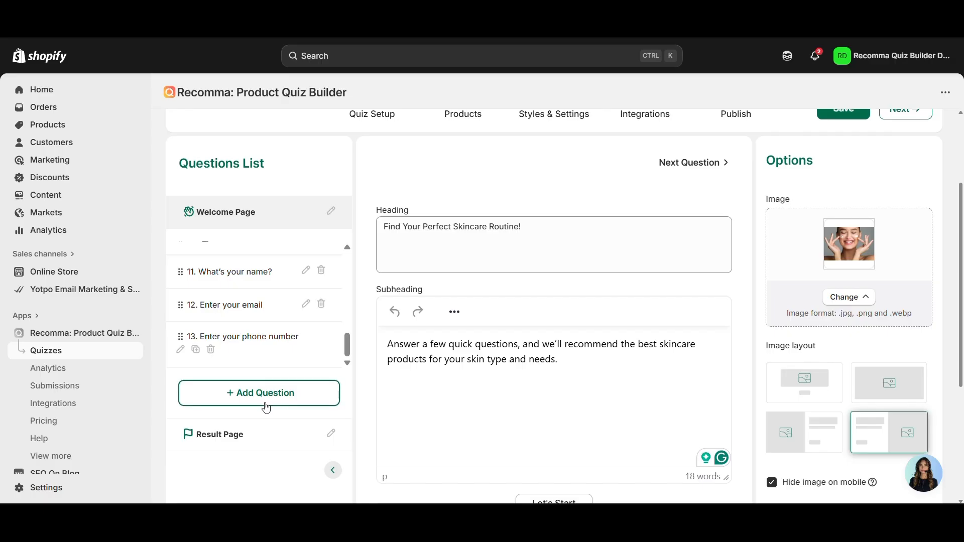
pyautogui.moveTo(351, 347); pyautogui.dragTo(345, 248)
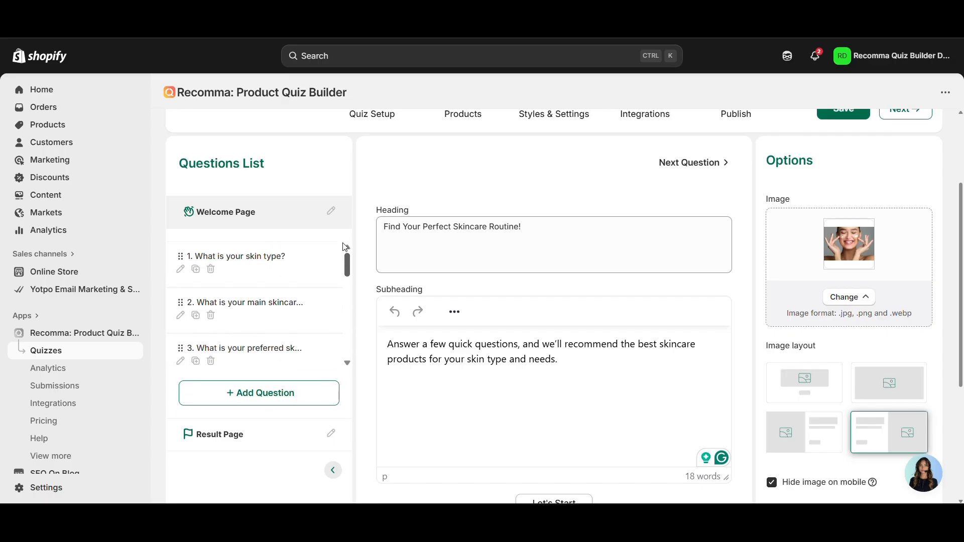
pyautogui.click(279, 325)
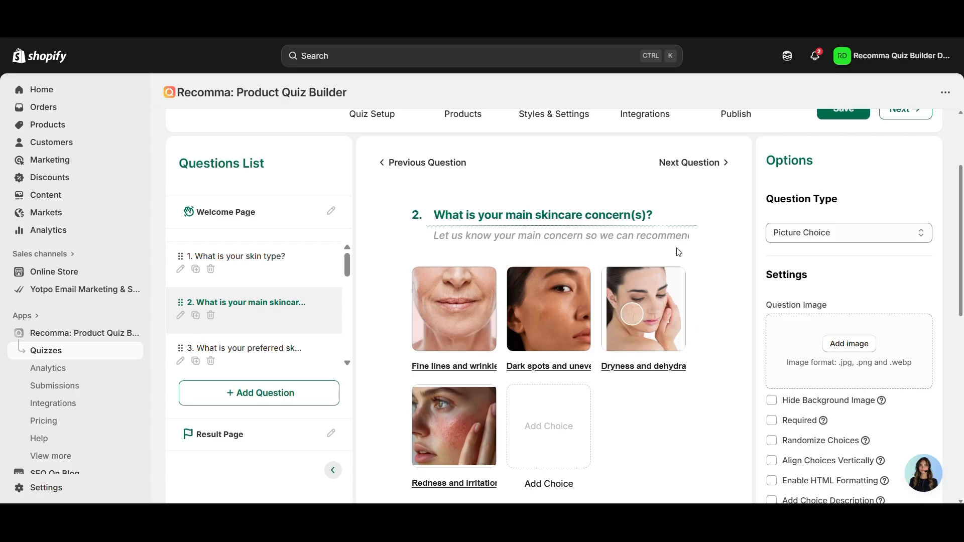
pyautogui.click(803, 233)
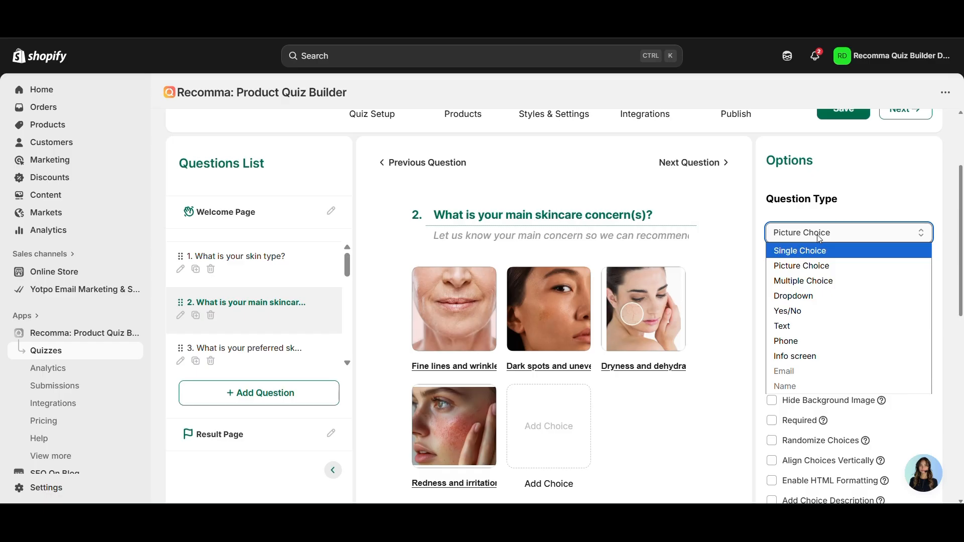
pyautogui.click(817, 234)
pyautogui.scroll(-5, 854, 340)
pyautogui.scroll(6, 853, 284)
pyautogui.scroll(2, 855, 283)
pyautogui.scroll(-5, 261, 294)
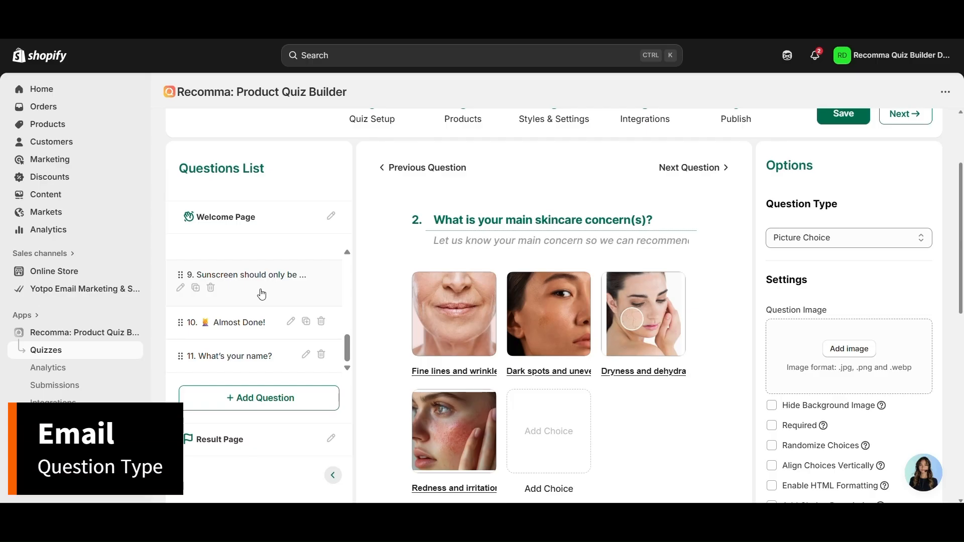
pyautogui.scroll(-1, 260, 295)
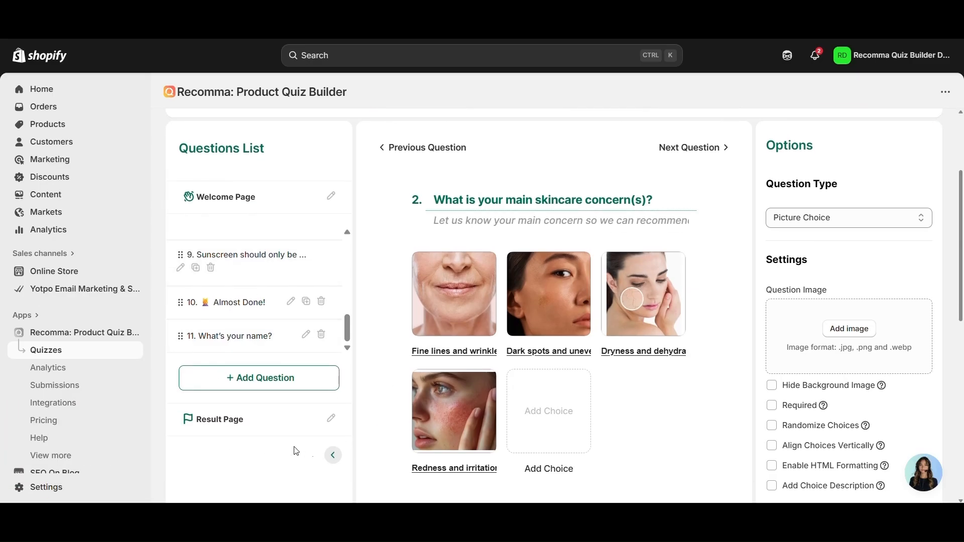
# - Add an Email question under Contact info and title it 'Email'
pyautogui.click(301, 390)
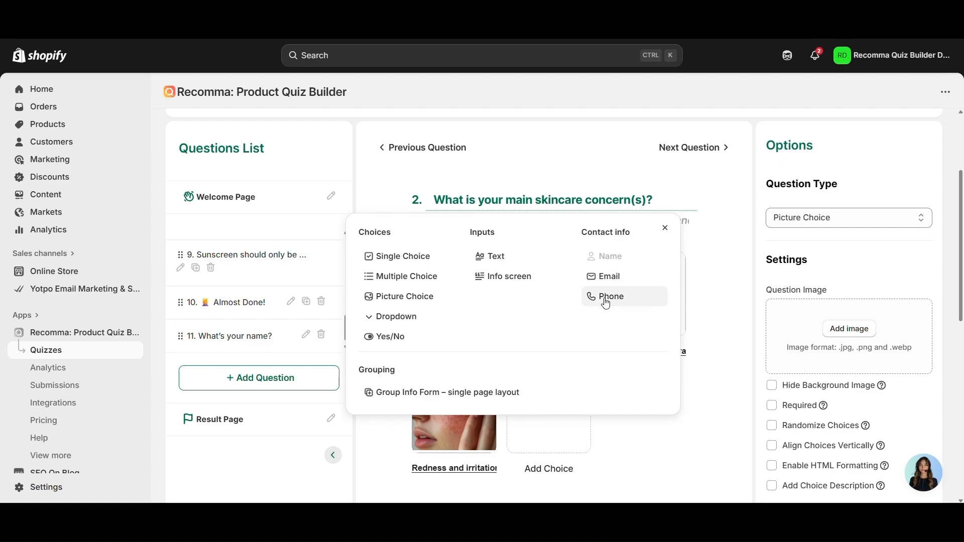
pyautogui.click(607, 276)
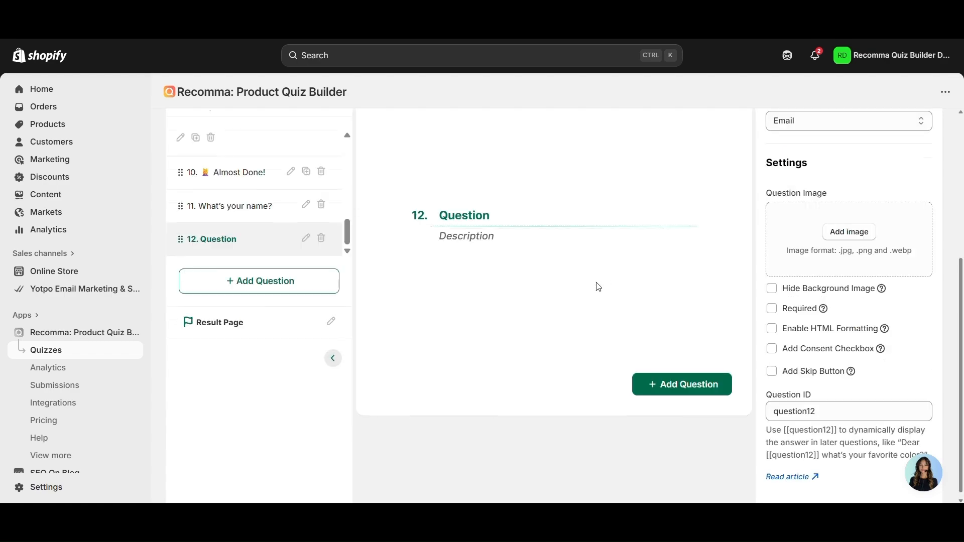
pyautogui.scroll(2, 546, 263)
pyautogui.scroll(1, 723, 208)
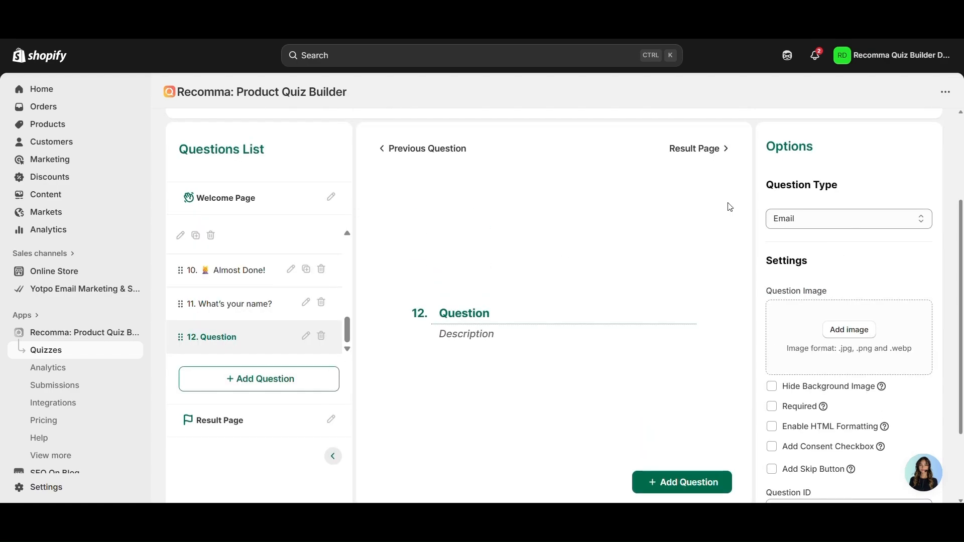
pyautogui.click(834, 220)
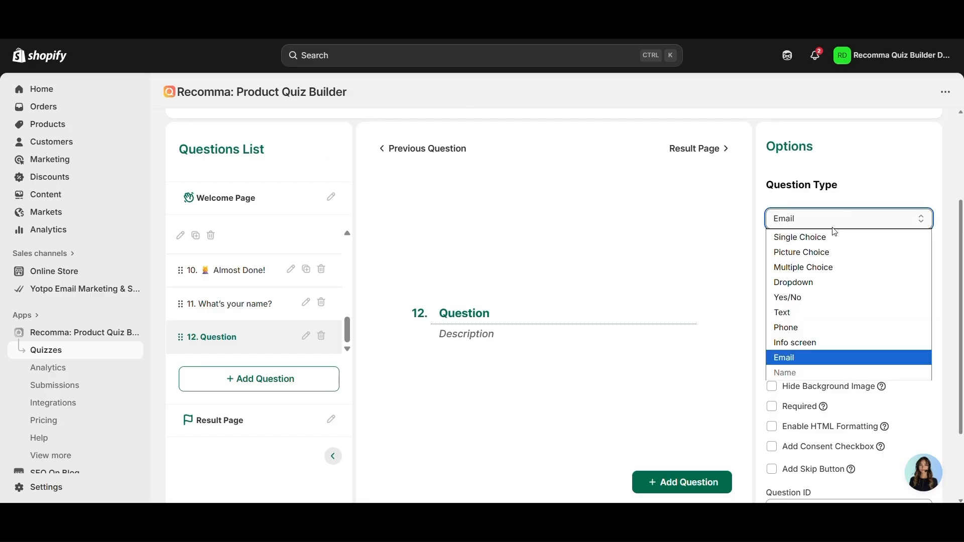
pyautogui.click(467, 317)
pyautogui.doubleClick(470, 315)
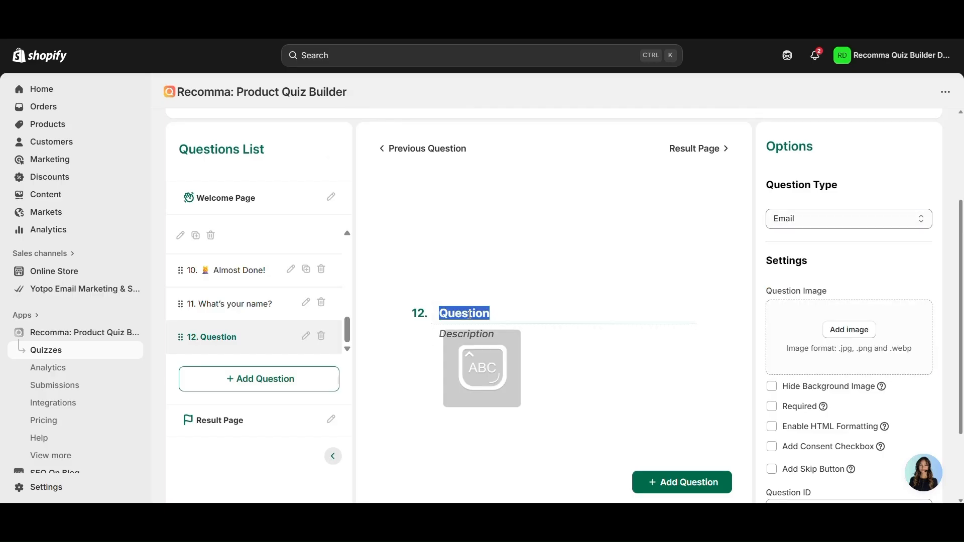
pyautogui.write('Email')
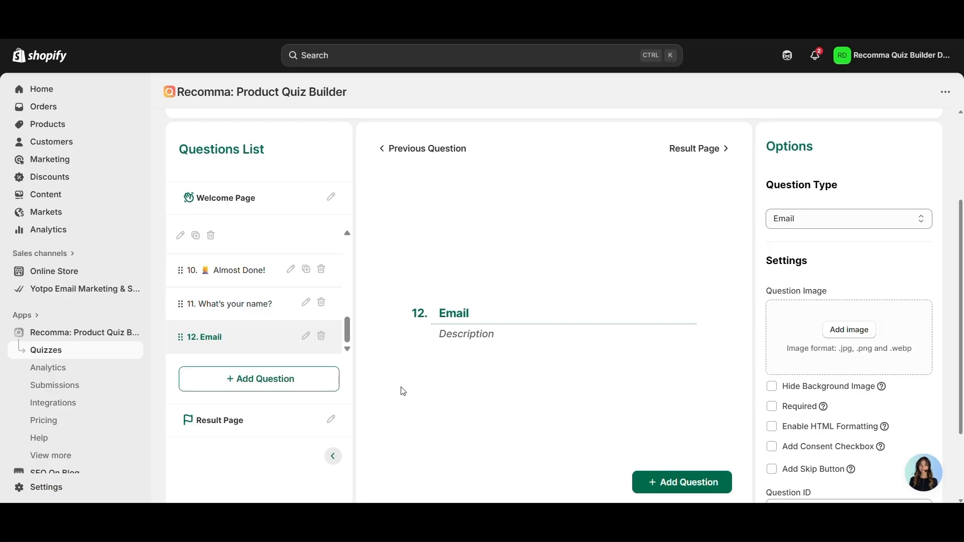
# - Delete the newly added Email question
pyautogui.scroll(-2, 273, 327)
pyautogui.scroll(3, 274, 327)
pyautogui.scroll(3, 273, 327)
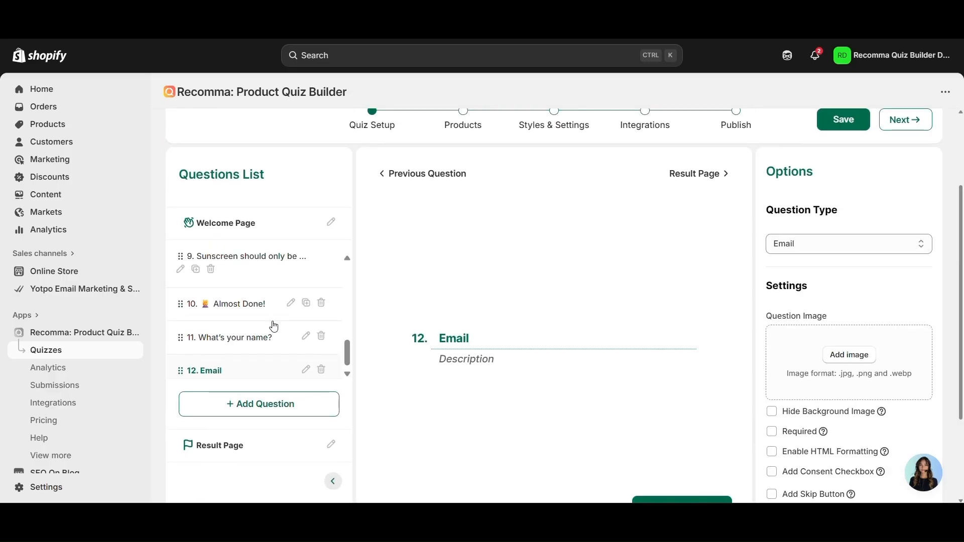
pyautogui.scroll(-4, 273, 326)
pyautogui.scroll(-1, 274, 327)
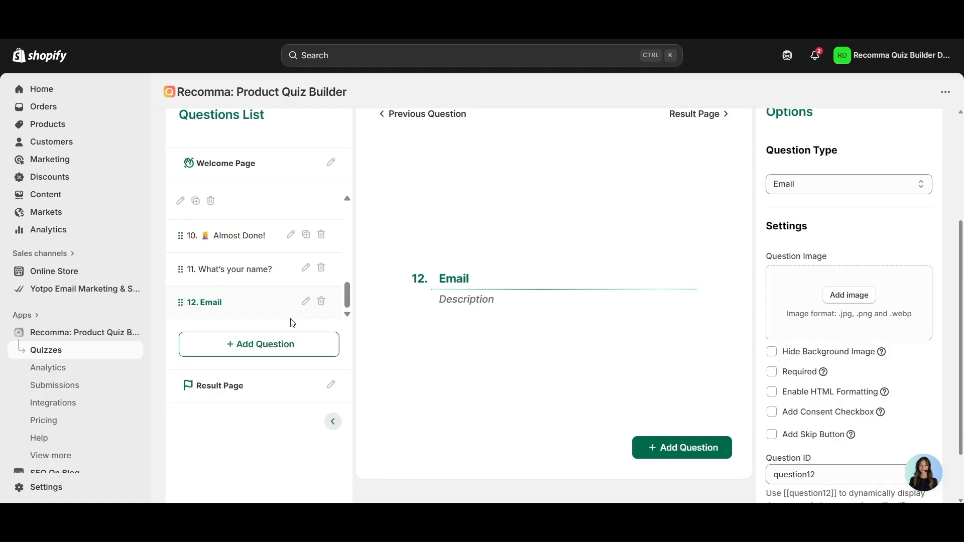
pyautogui.click(321, 302)
# - Toggle Required and the consent checkbox on 'Enter your email' off and back on
pyautogui.scroll(-2, 950, 286)
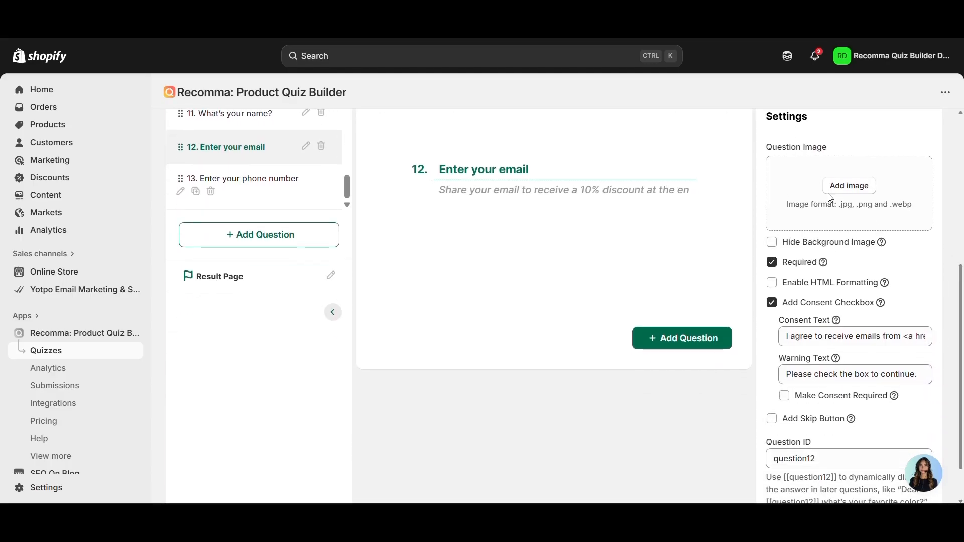
pyautogui.click(795, 269)
pyautogui.click(797, 267)
pyautogui.click(826, 308)
pyautogui.click(806, 347)
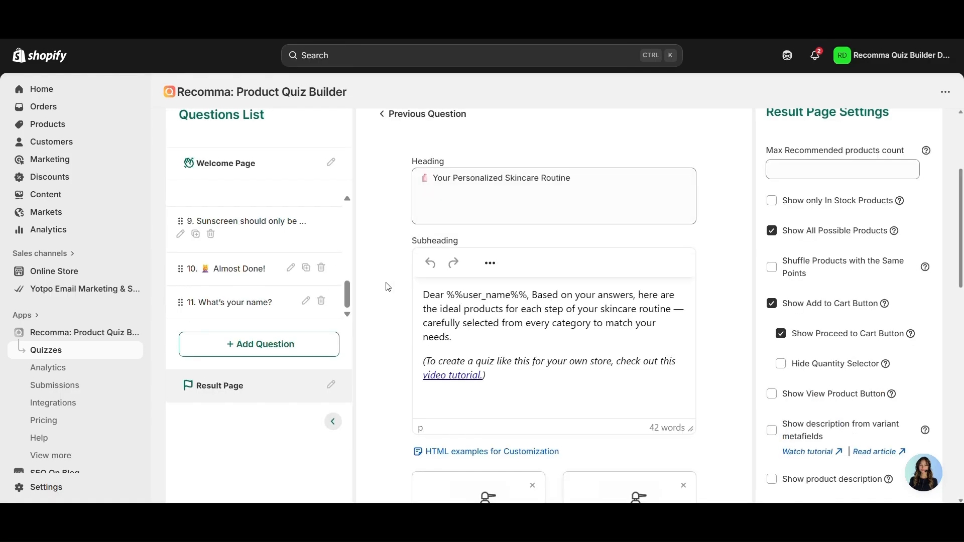
# - Add a single-page Group Info Form and set question 12's type to Email
pyautogui.scroll(-2, 301, 266)
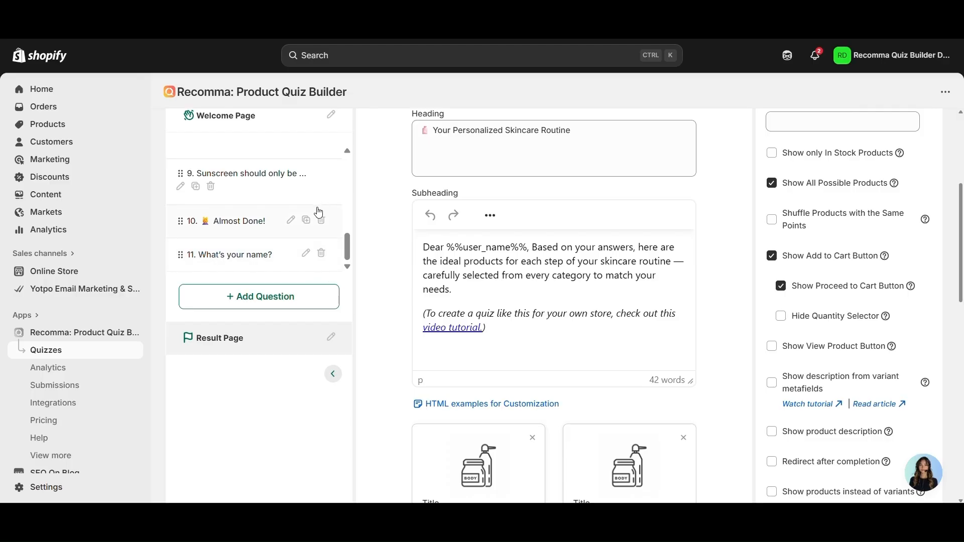
pyautogui.click(254, 297)
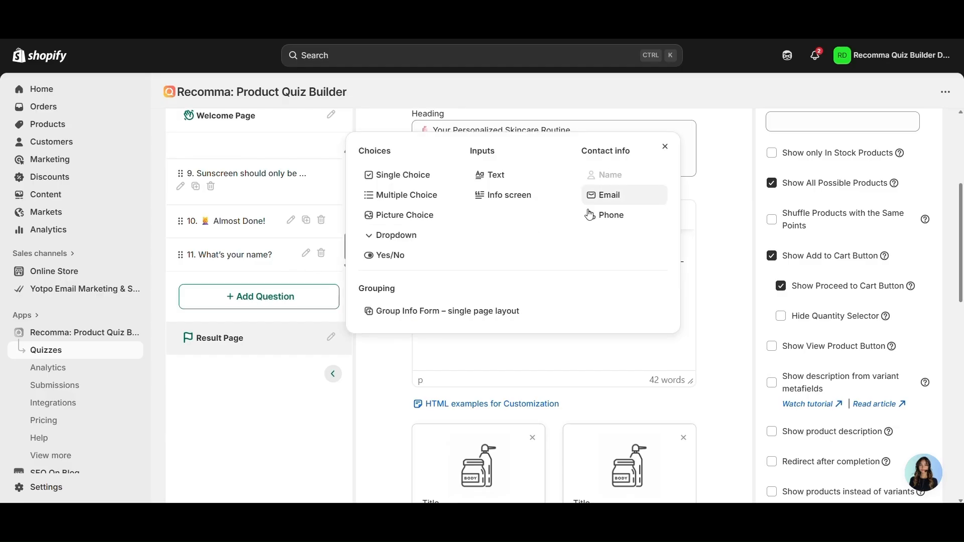
pyautogui.click(465, 324)
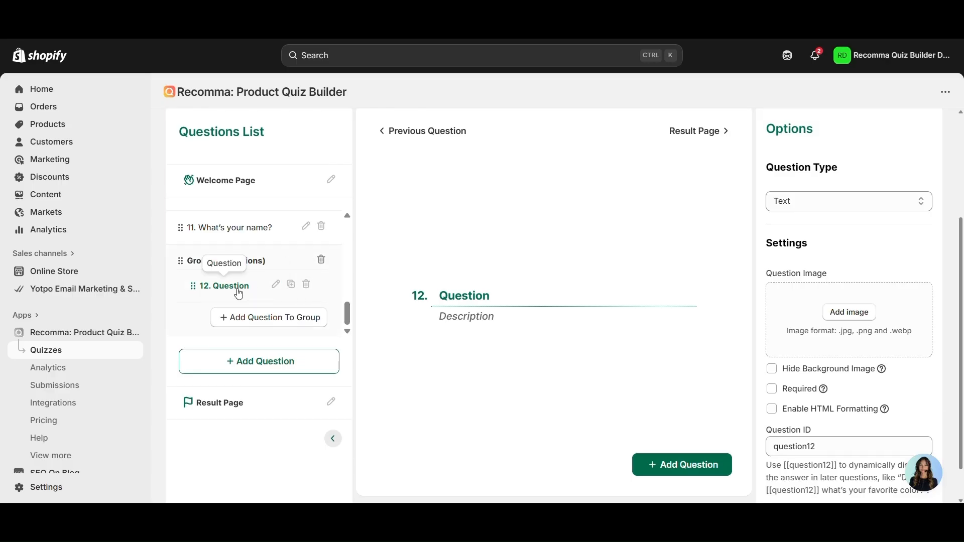
pyautogui.click(823, 202)
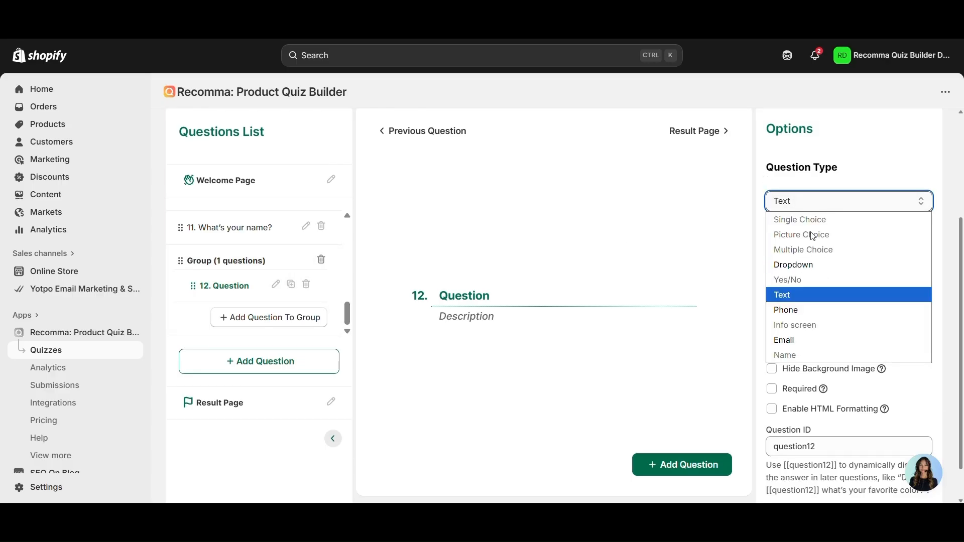
pyautogui.click(793, 340)
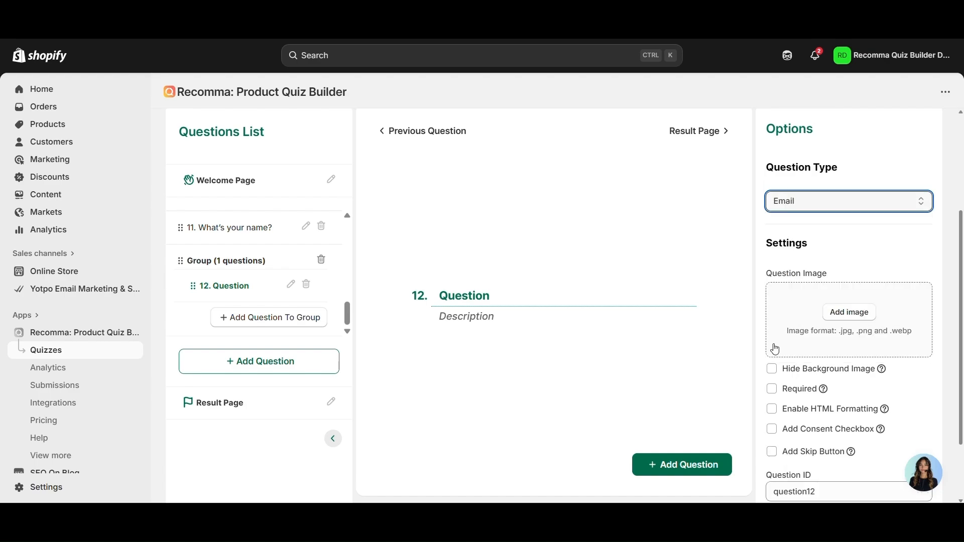
# - Add a Phone question titled 'Phone' to the group and start retitling question 12 'email'
pyautogui.click(281, 324)
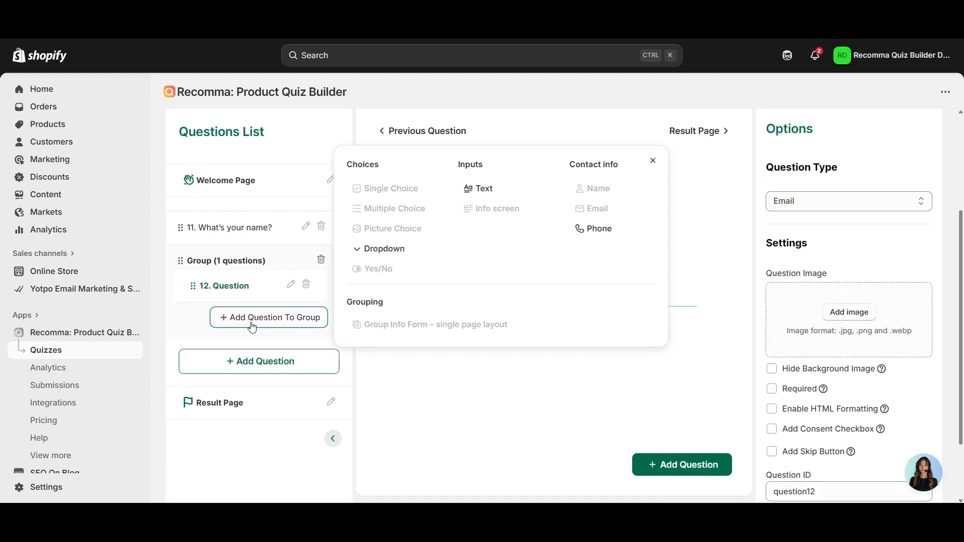
pyautogui.click(596, 232)
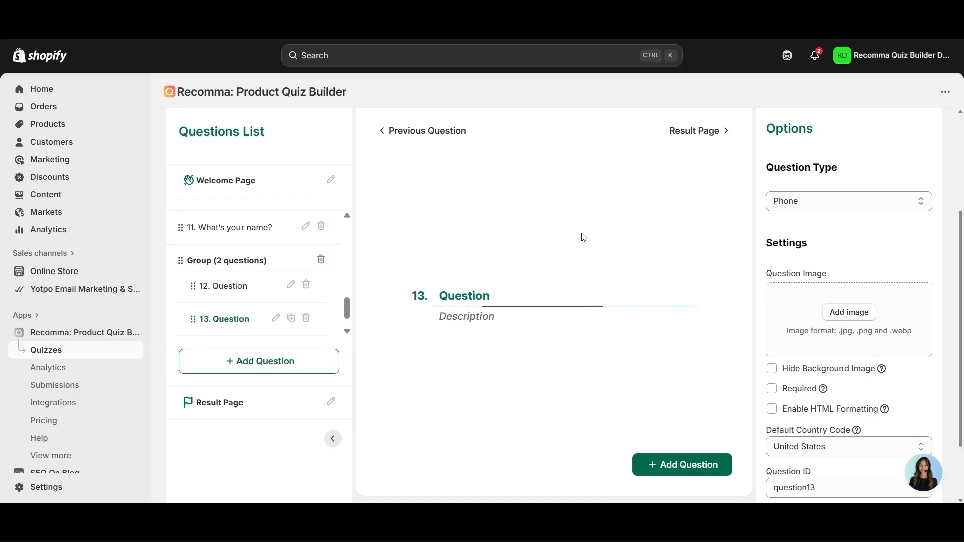
pyautogui.doubleClick(470, 295)
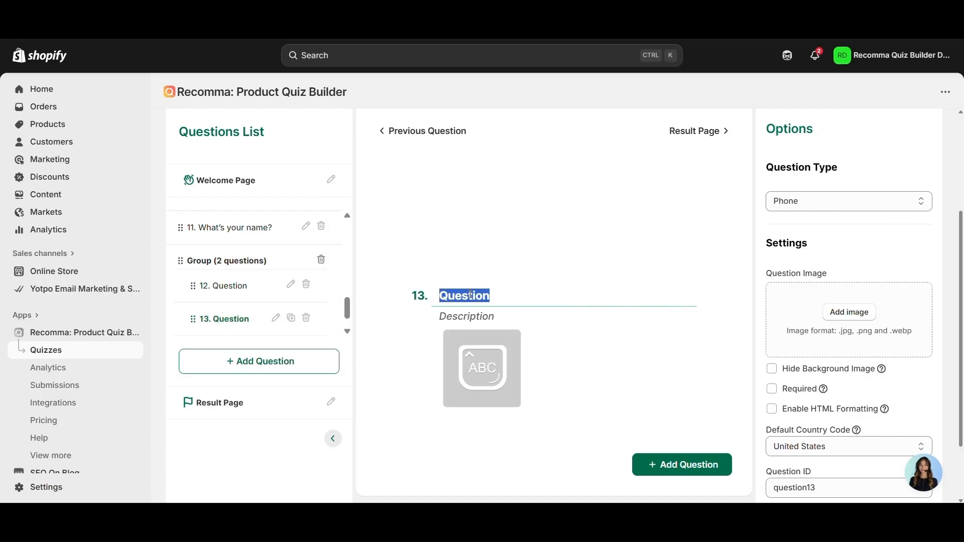
pyautogui.write('Po')
pyautogui.write('ho')
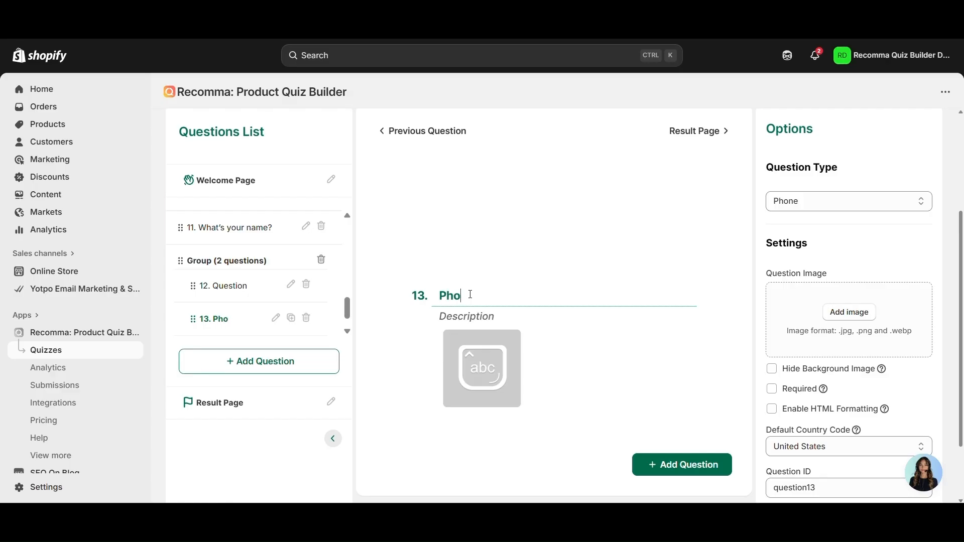
pyautogui.write('ne')
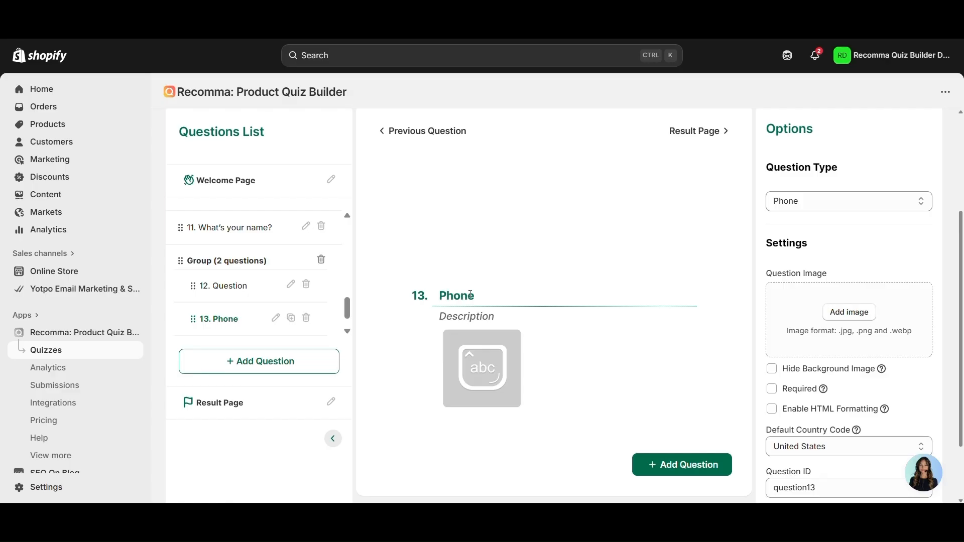
pyautogui.click(237, 291)
pyautogui.doubleClick(467, 297)
pyautogui.write('e')
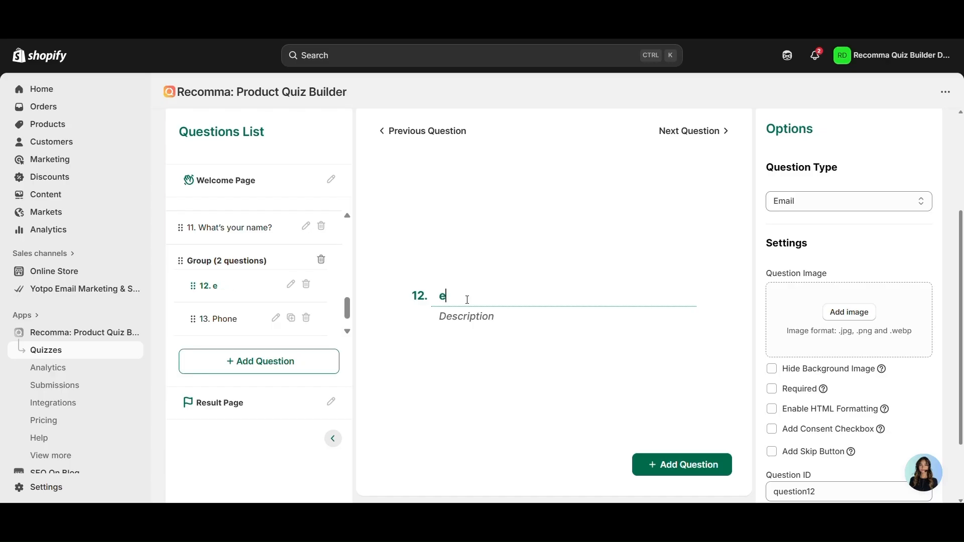
pyautogui.write('mail')
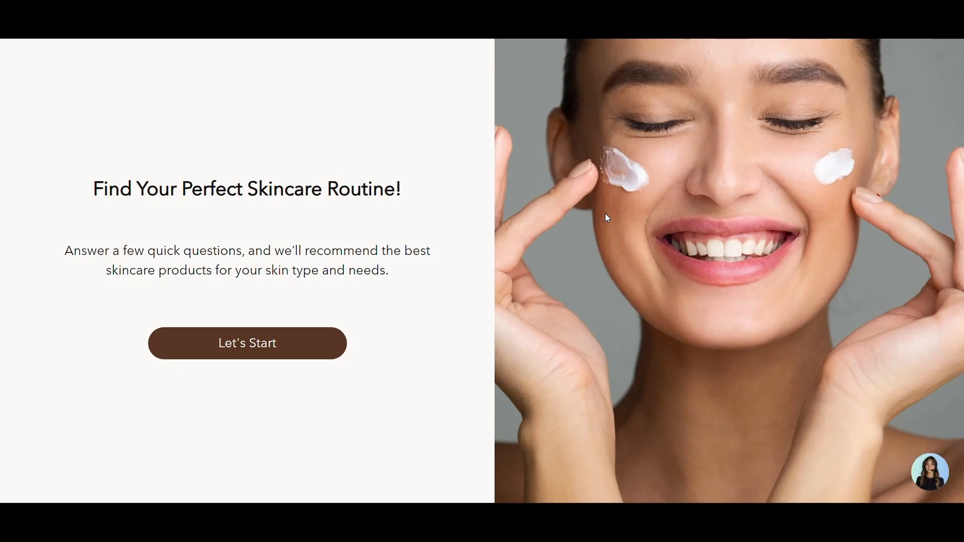
# - Start the quiz preview, answer the skin type question with Oily, and jump to step 13
pyautogui.click(269, 335)
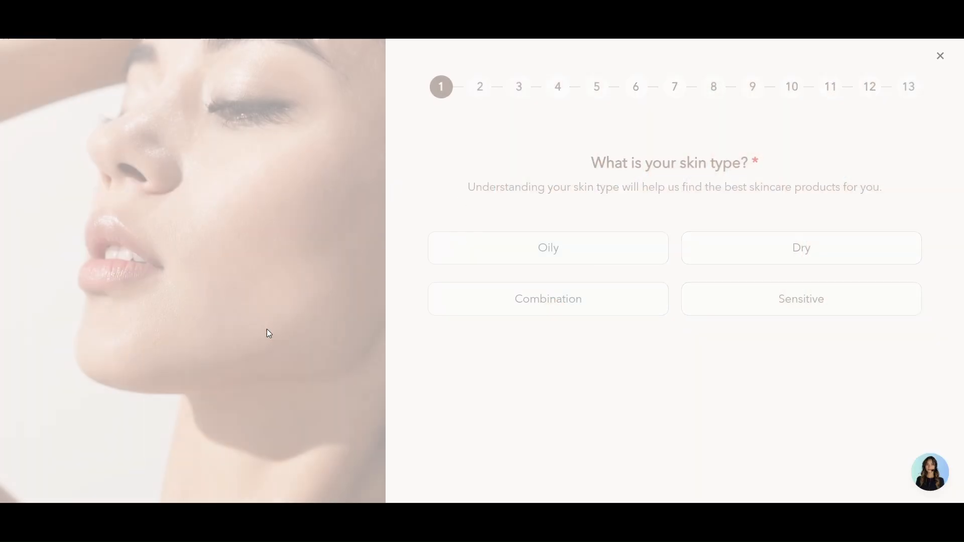
pyautogui.click(551, 244)
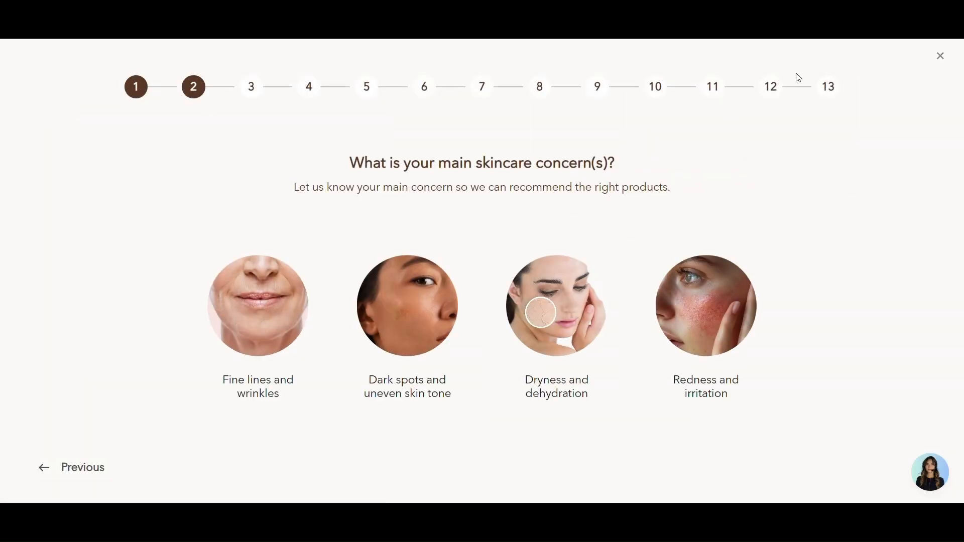
pyautogui.click(838, 92)
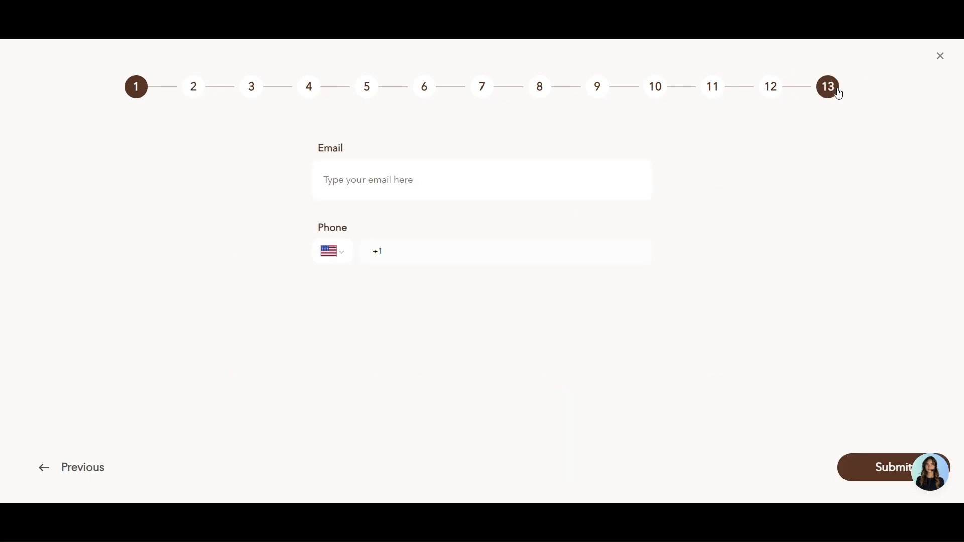
# - Fill the Email and Phone fields with a test email and test phone number
pyautogui.click(395, 171)
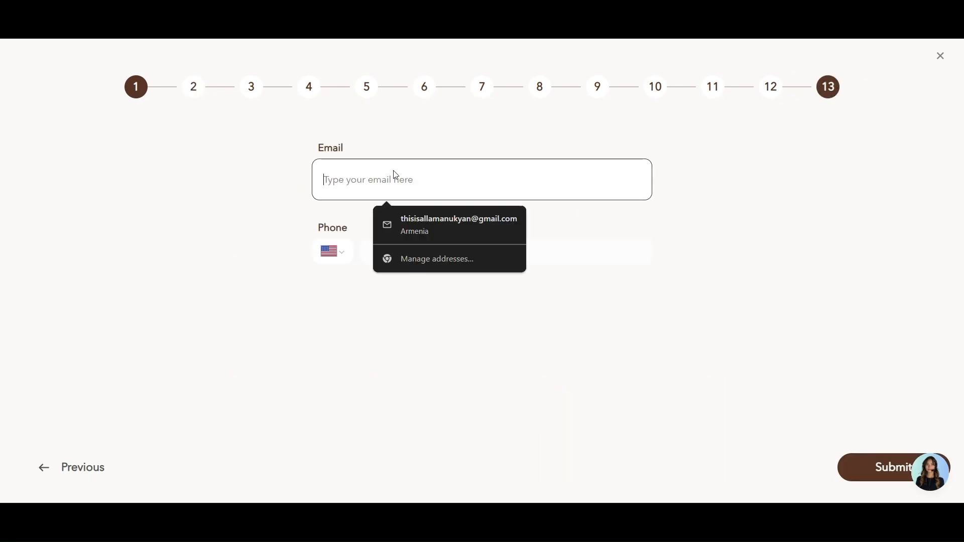
pyautogui.write('dsoifjods')
pyautogui.click(405, 250)
pyautogui.write('533 313')
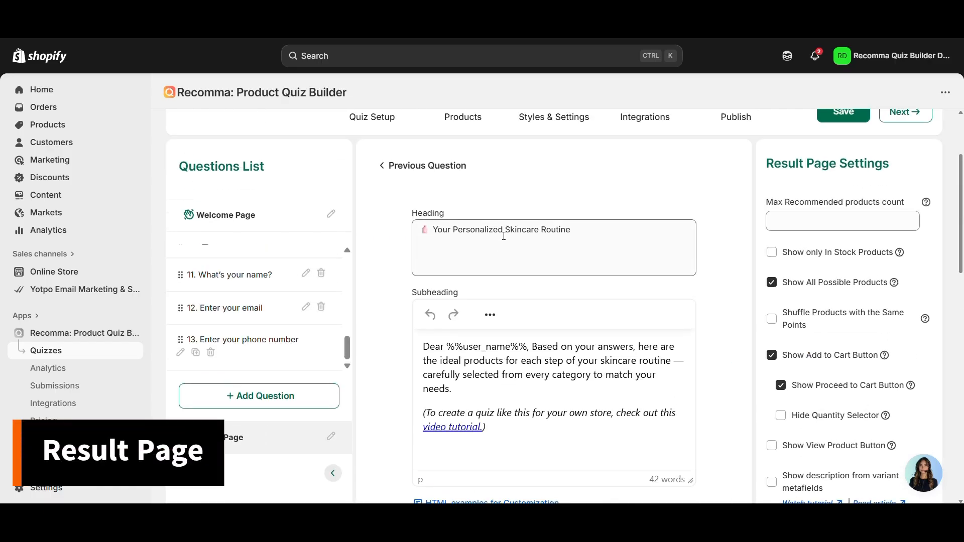
pyautogui.scroll(3, 504, 236)
pyautogui.scroll(-3, 503, 301)
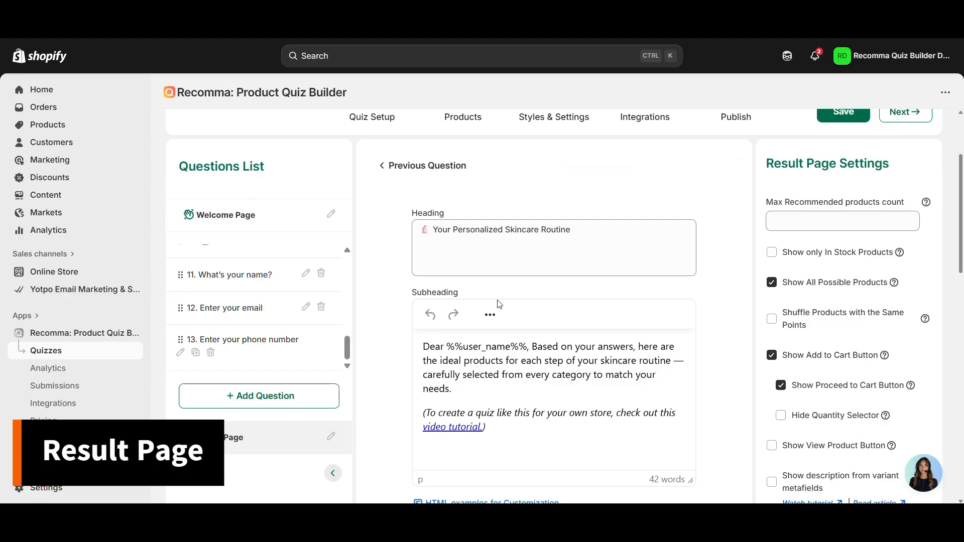
pyautogui.tripleClick(508, 236)
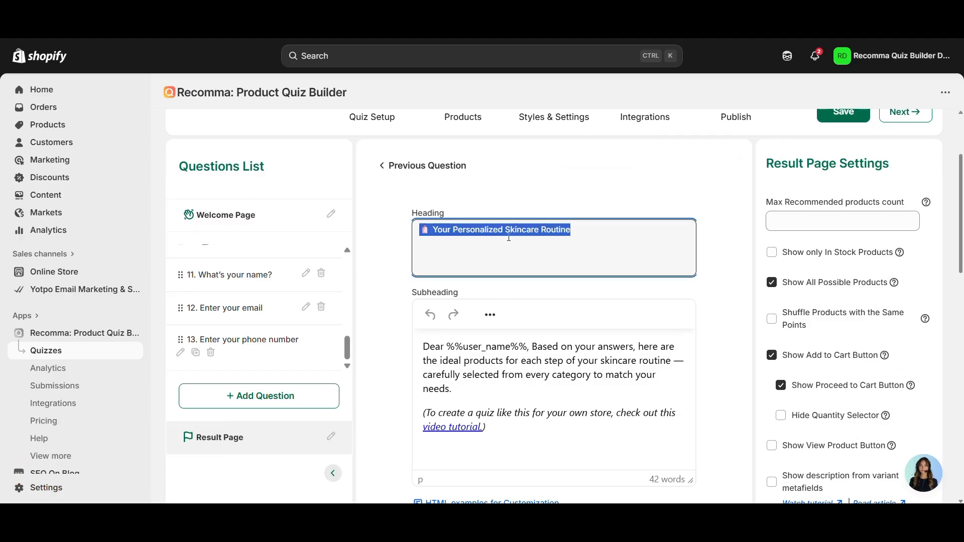
pyautogui.click(491, 389)
pyautogui.tripleClick(506, 363)
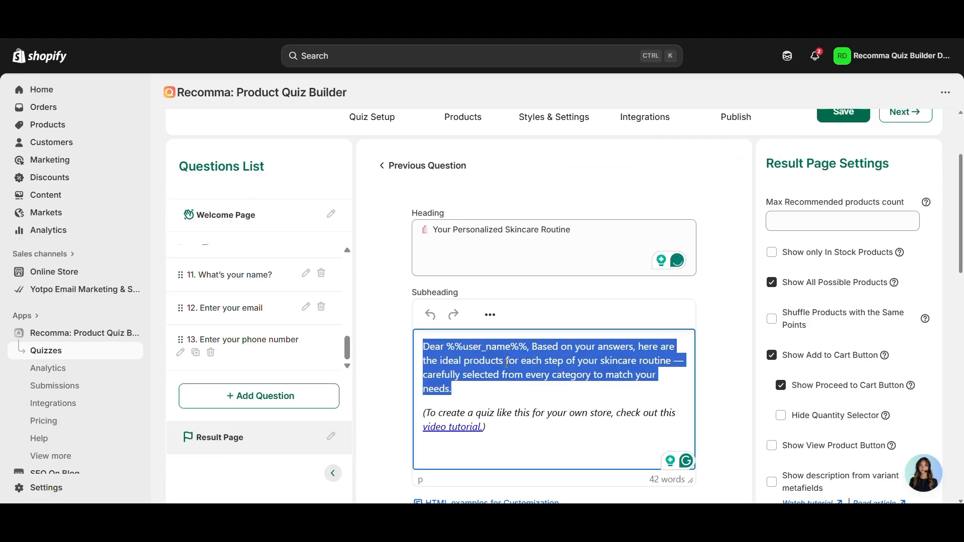
pyautogui.click(454, 359)
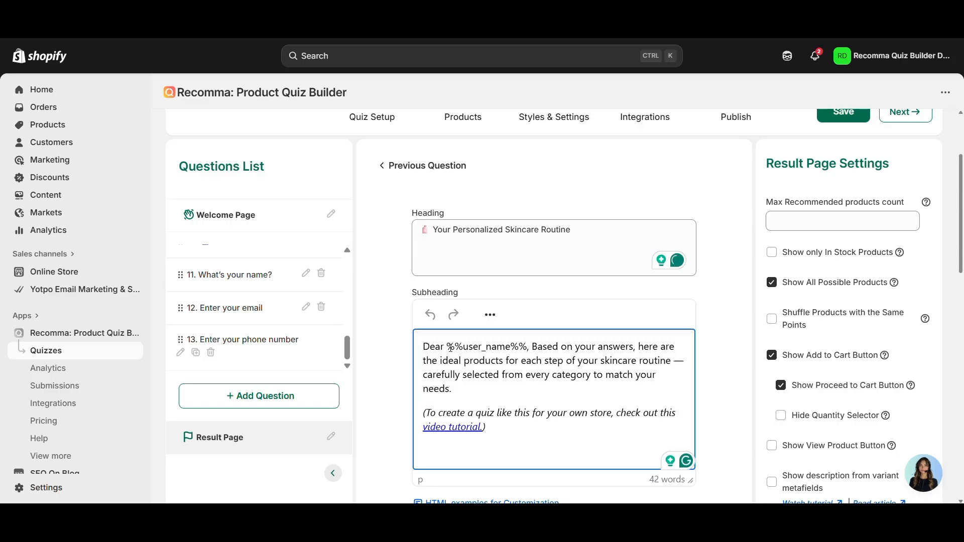
pyautogui.moveTo(447, 346); pyautogui.dragTo(531, 352)
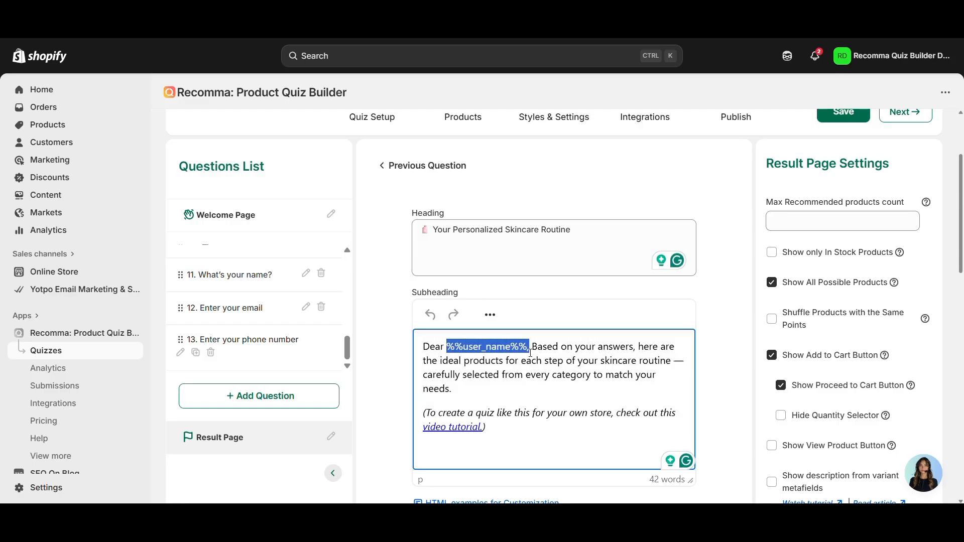
pyautogui.click(529, 350)
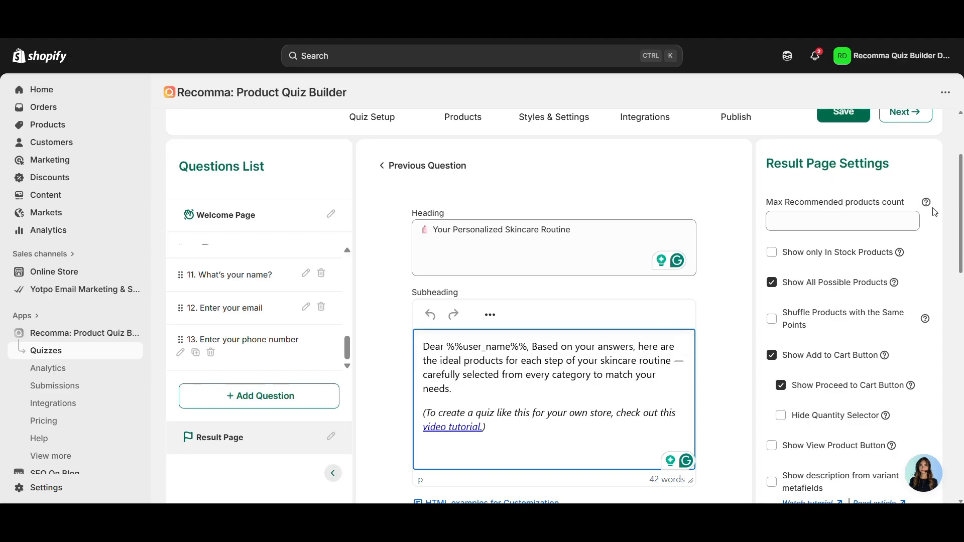
pyautogui.scroll(-4, 551, 273)
pyautogui.scroll(-11, 588, 241)
pyautogui.scroll(8, 602, 221)
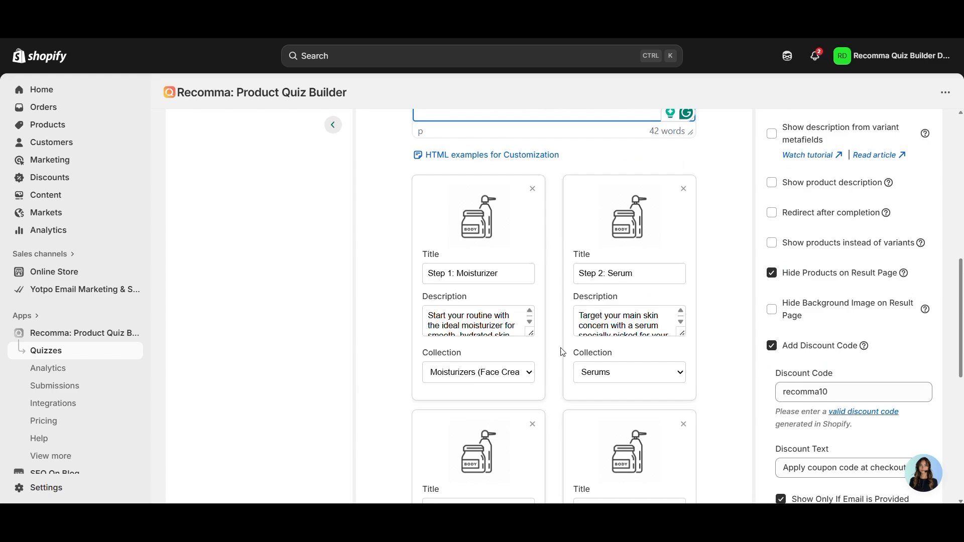
pyautogui.scroll(-9, 515, 281)
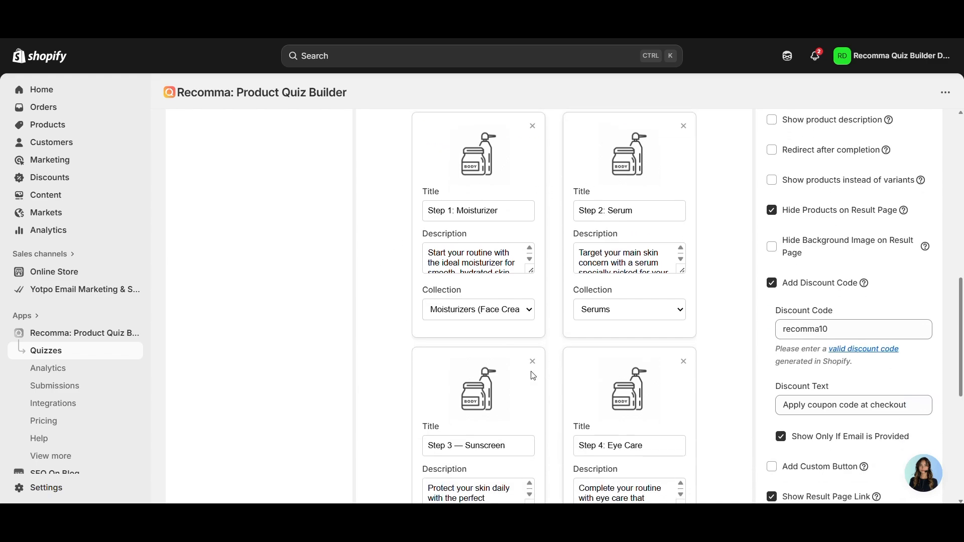
pyautogui.scroll(9, 531, 282)
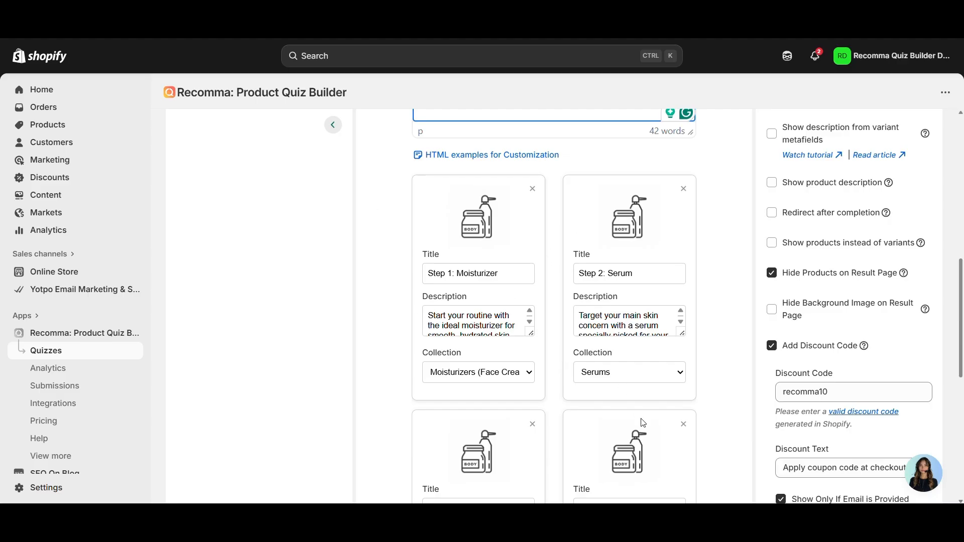
pyautogui.scroll(8, 624, 397)
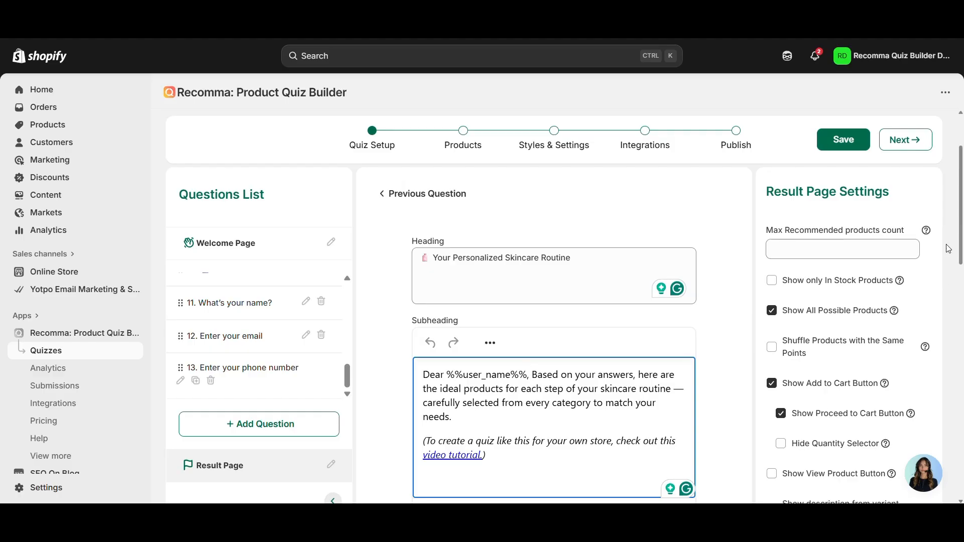
# - Under Add Discount Code in Result Page Settings, enable Show Only If Email is Provided
pyautogui.scroll(-2, 962, 180)
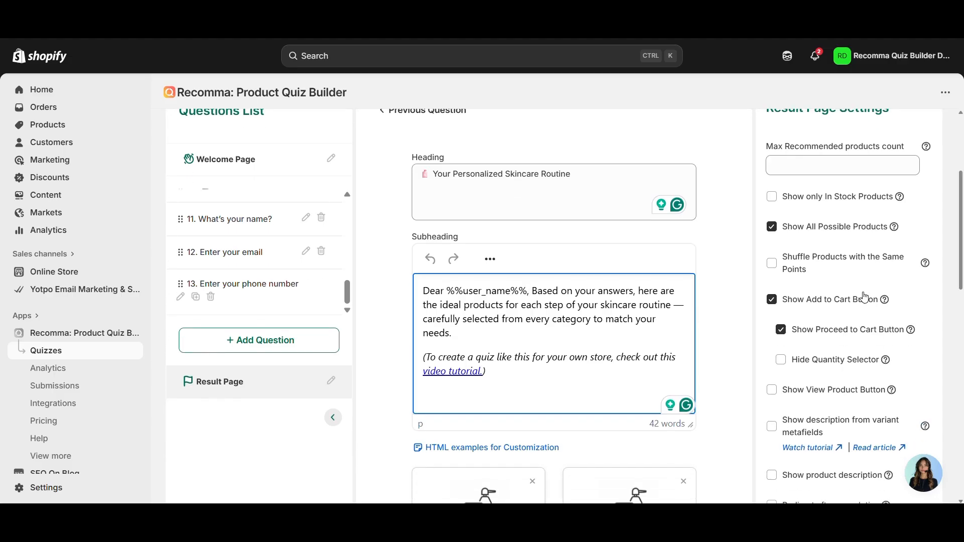
pyautogui.moveTo(910, 330)
pyautogui.scroll(-5, 957, 281)
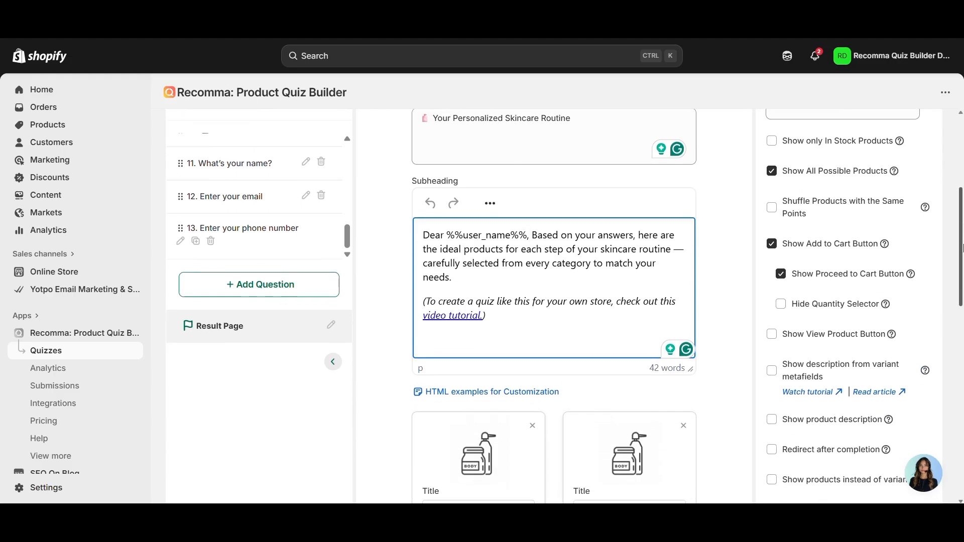
pyautogui.moveTo(959, 293); pyautogui.dragTo(950, 324)
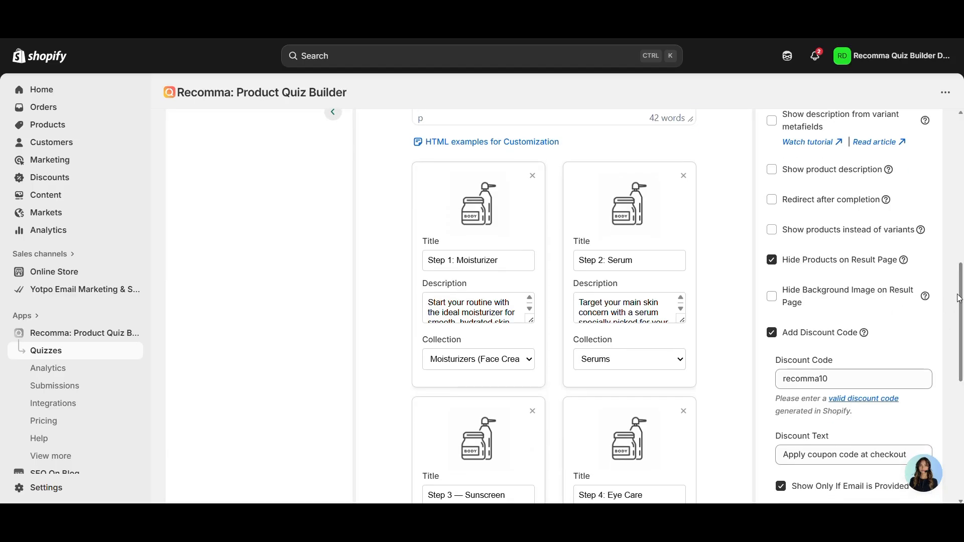
pyautogui.scroll(-1, 798, 269)
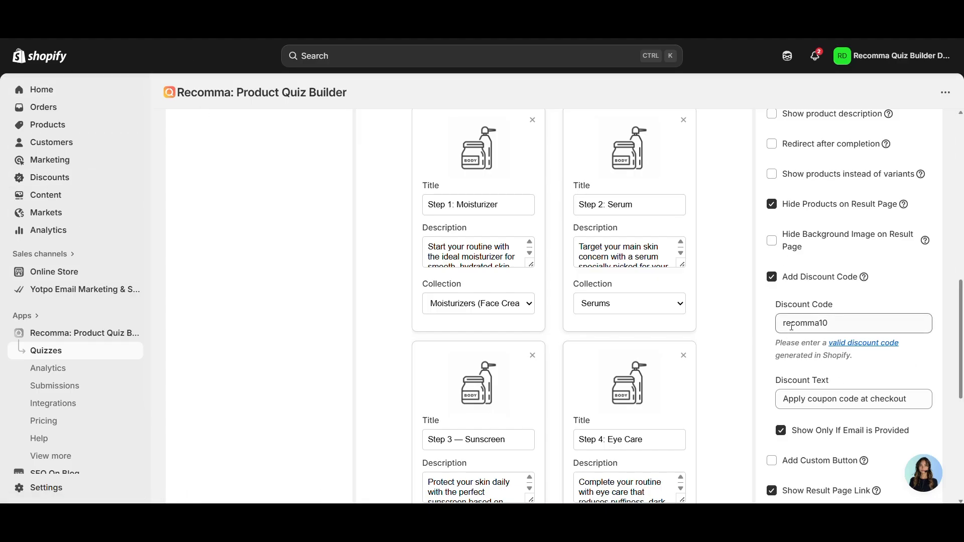
pyautogui.scroll(-3, 896, 374)
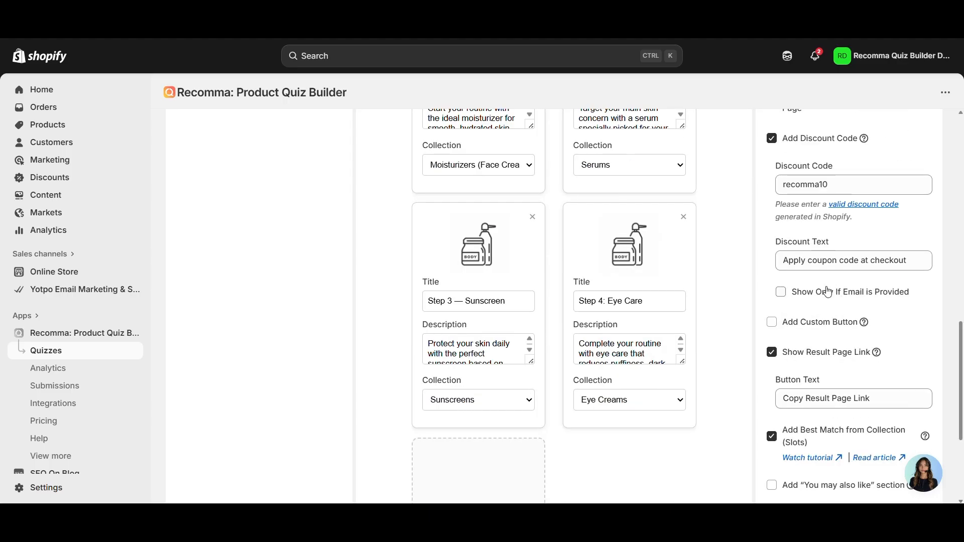
pyautogui.click(828, 292)
pyautogui.scroll(-4, 718, 254)
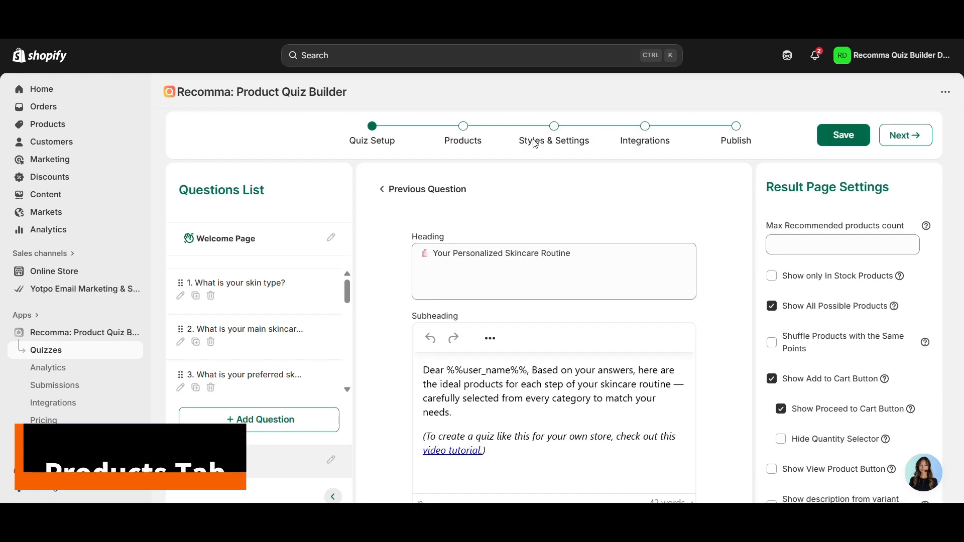
# - Open the Products step and browse answer choices like Combination and Sensitive with their linked products
pyautogui.click(476, 140)
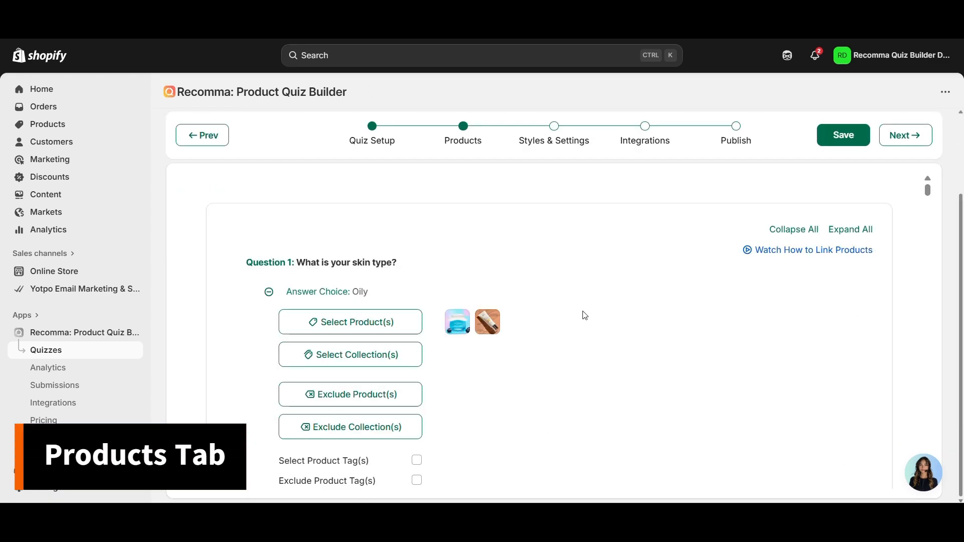
pyautogui.scroll(-10, 542, 271)
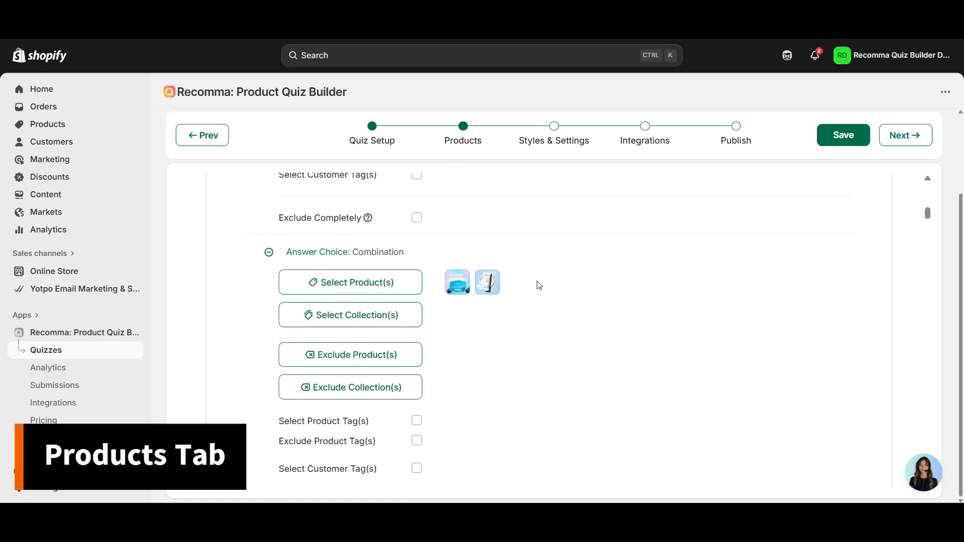
pyautogui.scroll(-4, 488, 275)
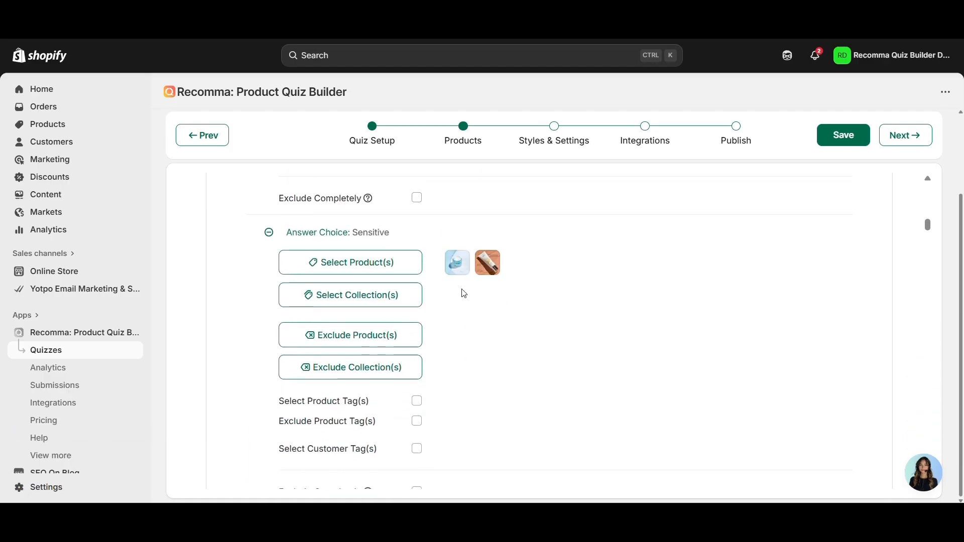
pyautogui.scroll(-20, 528, 305)
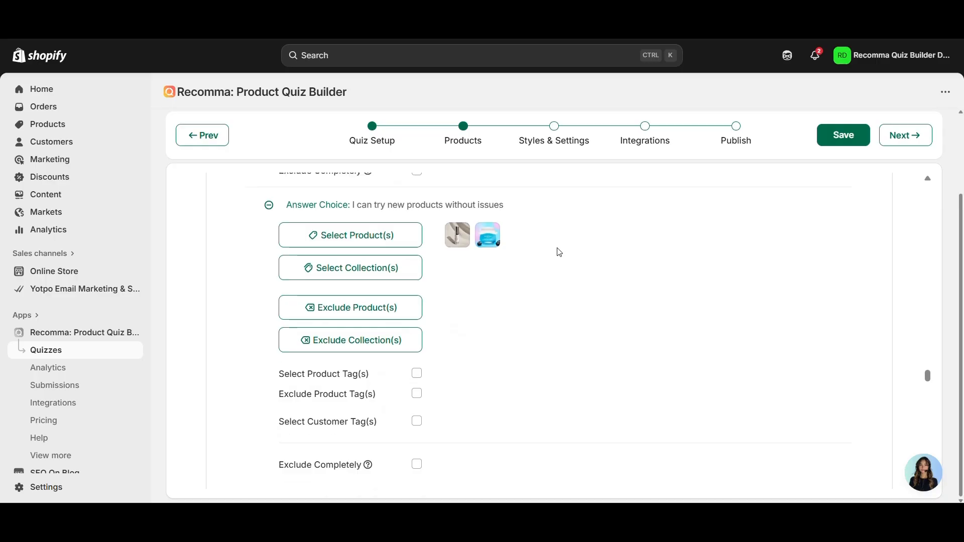
pyautogui.scroll(-12, 555, 271)
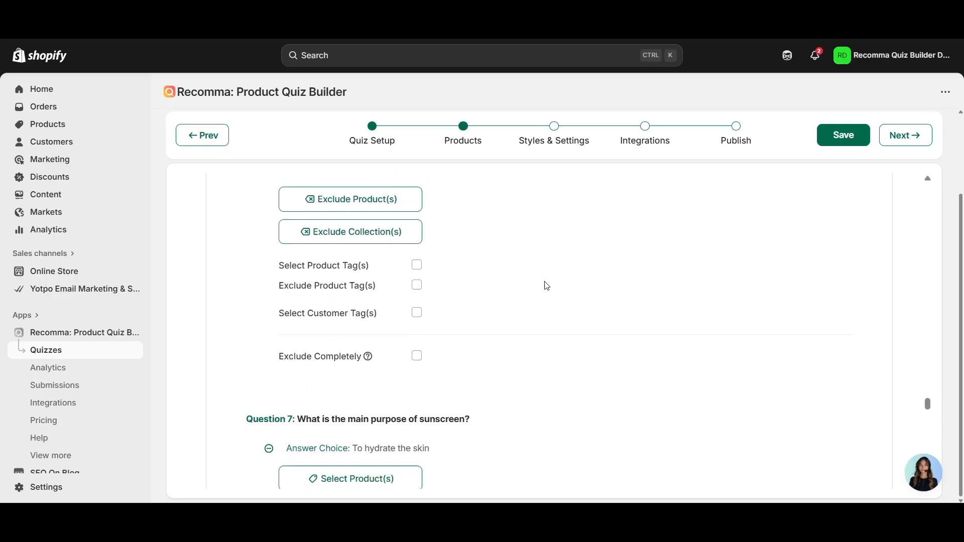
pyautogui.scroll(-14, 546, 288)
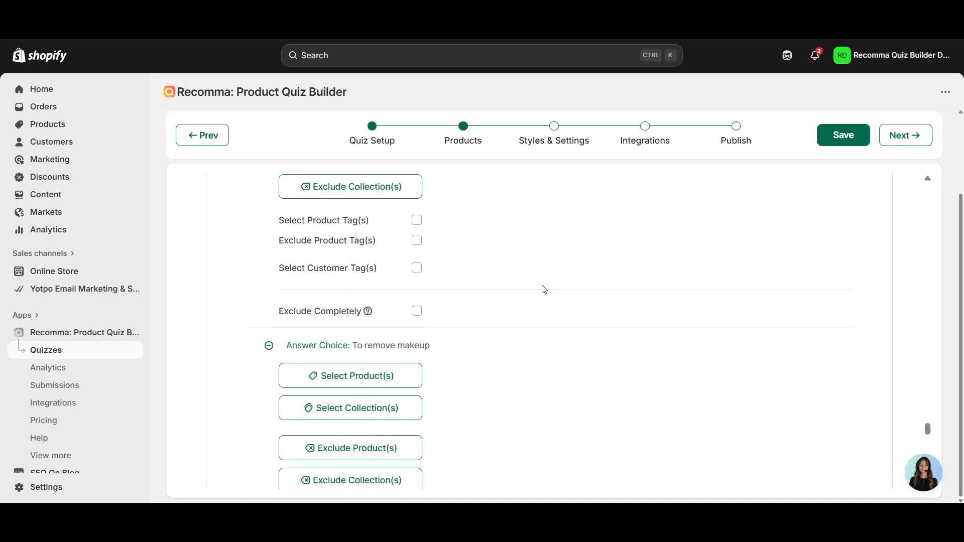
pyautogui.scroll(-5, 545, 289)
pyautogui.scroll(-10, 542, 292)
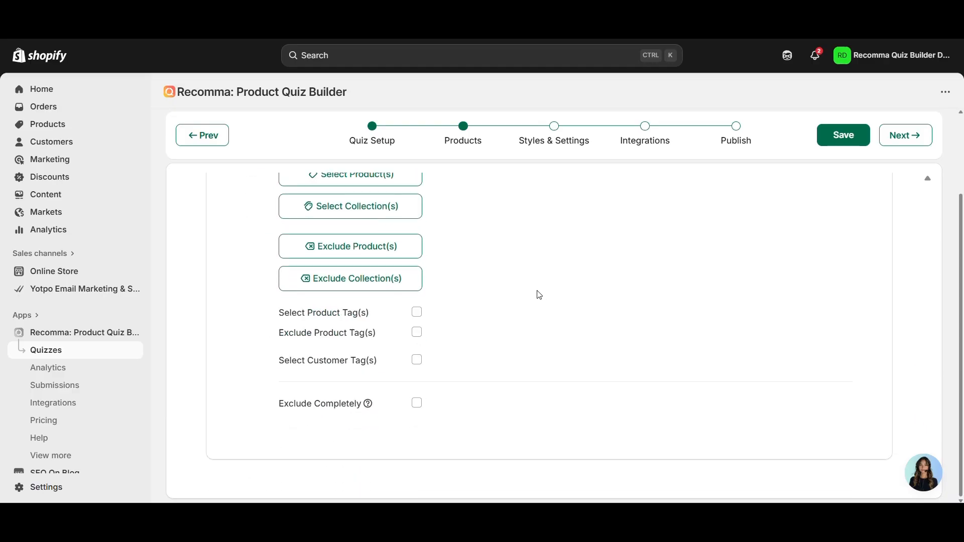
pyautogui.scroll(-3, 535, 303)
pyautogui.scroll(10, 536, 303)
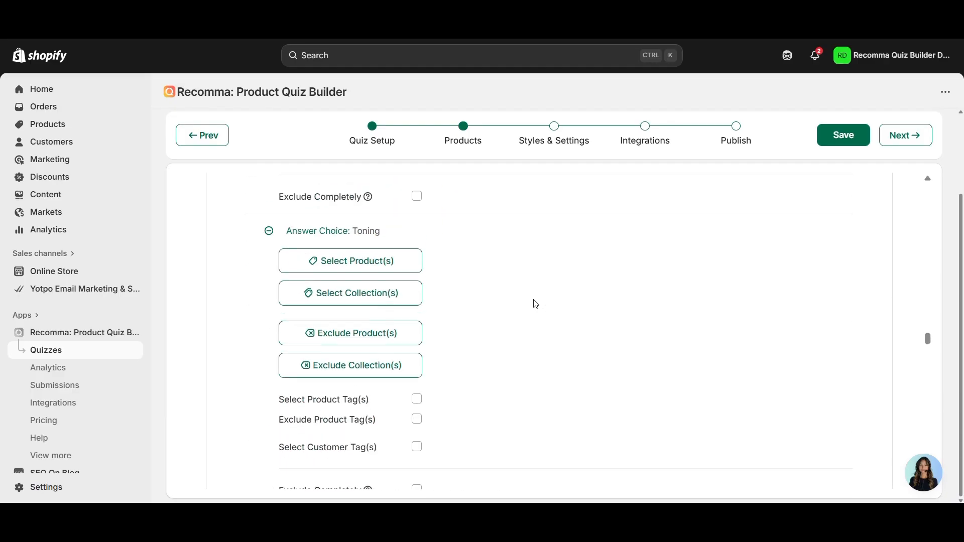
# - Open the Exclude Product(s) picker for Cleansing and close it with 0 products selected
pyautogui.click(376, 268)
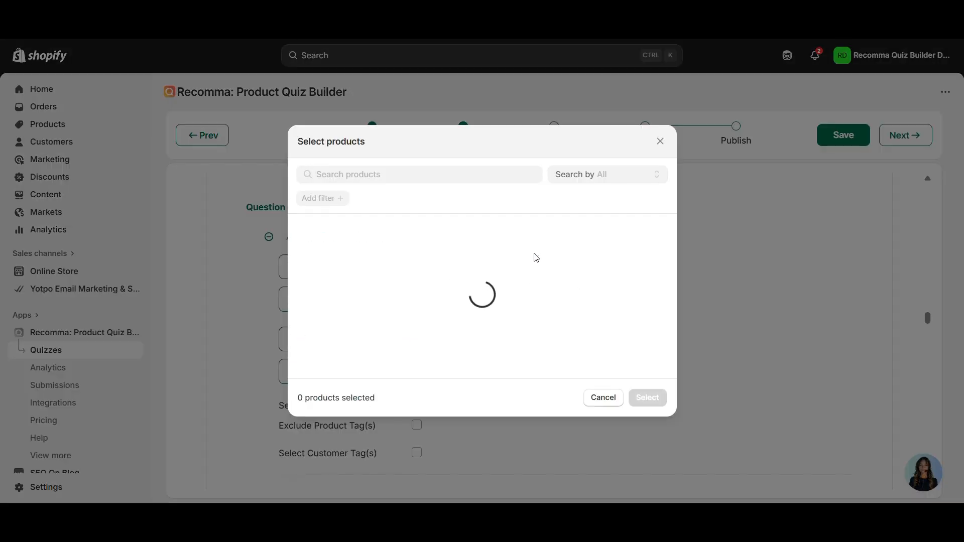
pyautogui.scroll(-1, 405, 272)
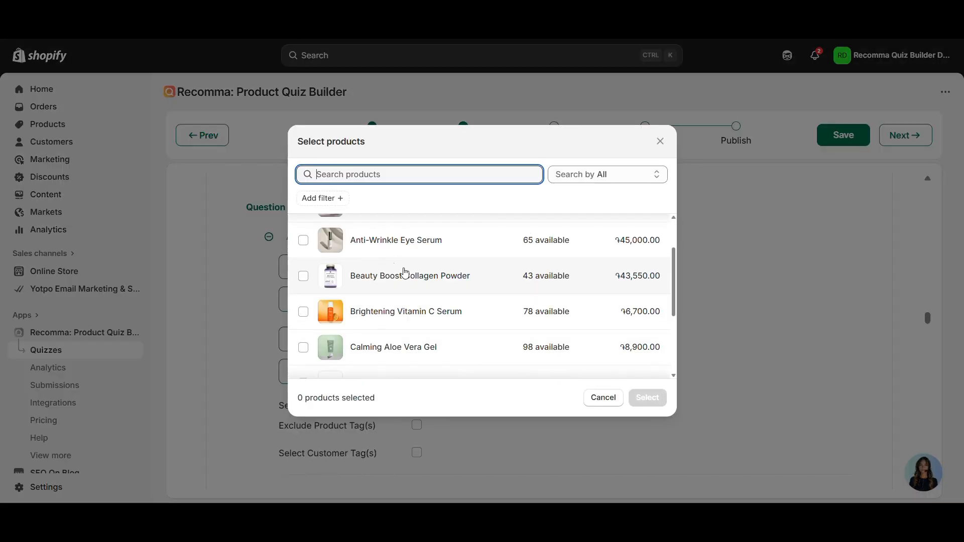
pyautogui.click(556, 263)
pyautogui.click(665, 141)
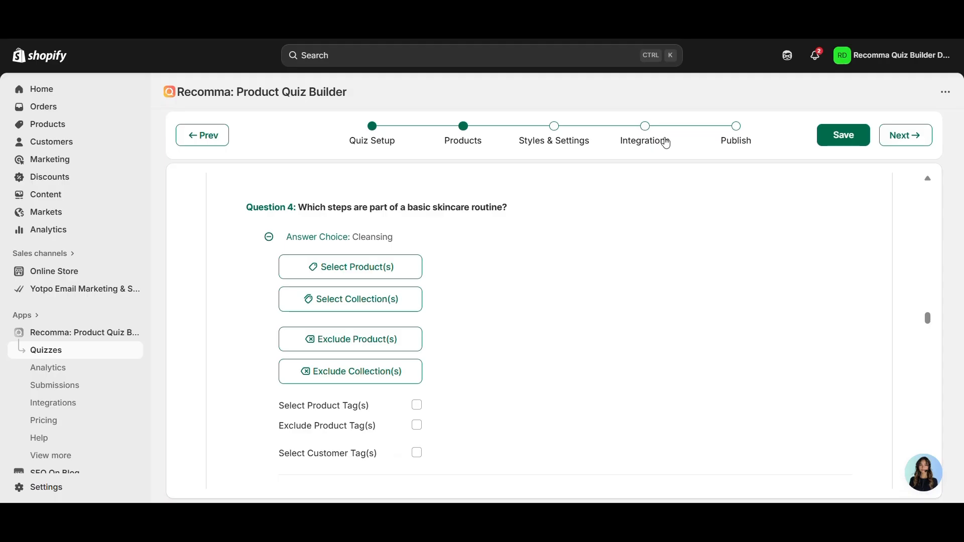
pyautogui.click(383, 339)
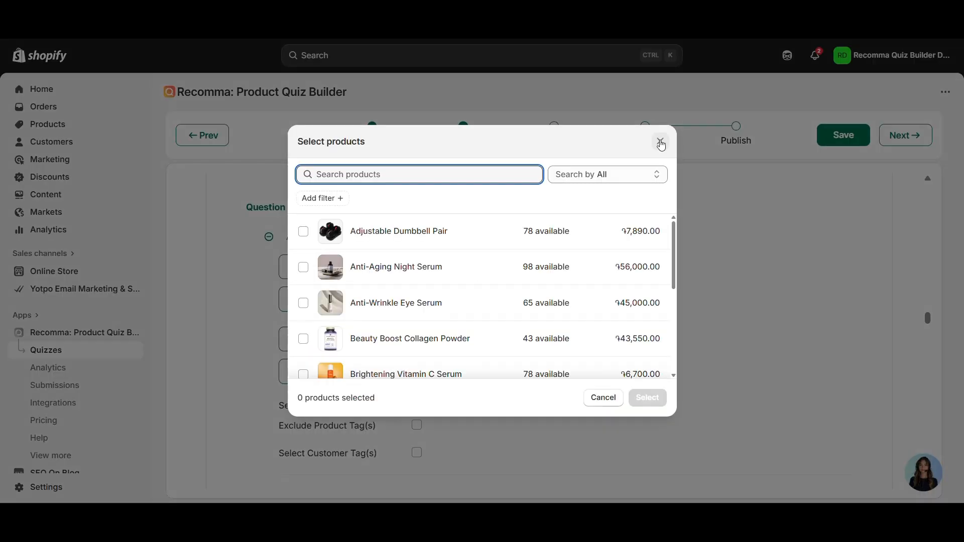
pyautogui.scroll(-3, 517, 269)
pyautogui.scroll(-1, 517, 282)
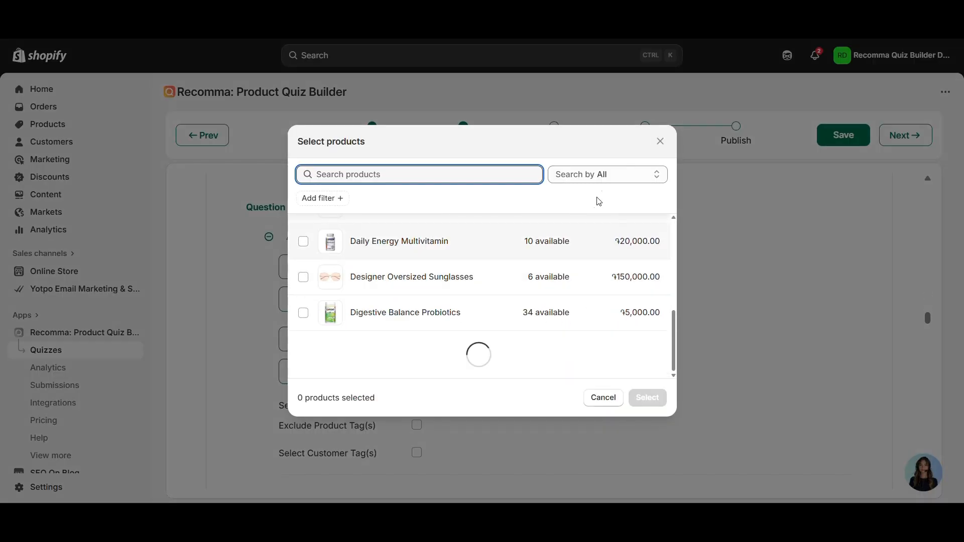
pyautogui.click(660, 142)
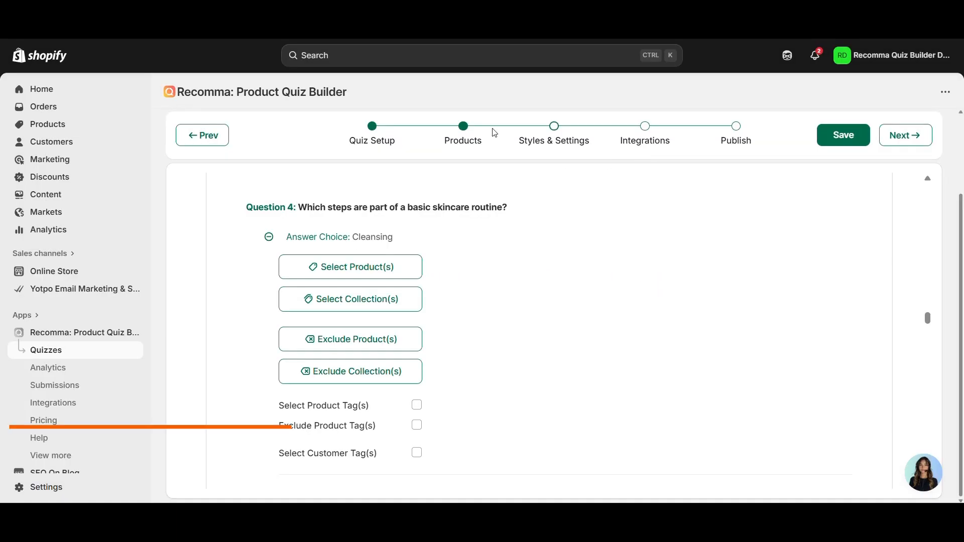
# - On Styles & Settings, toggle Enable quiz retake off and back on, keeping it at Bottom
pyautogui.click(552, 146)
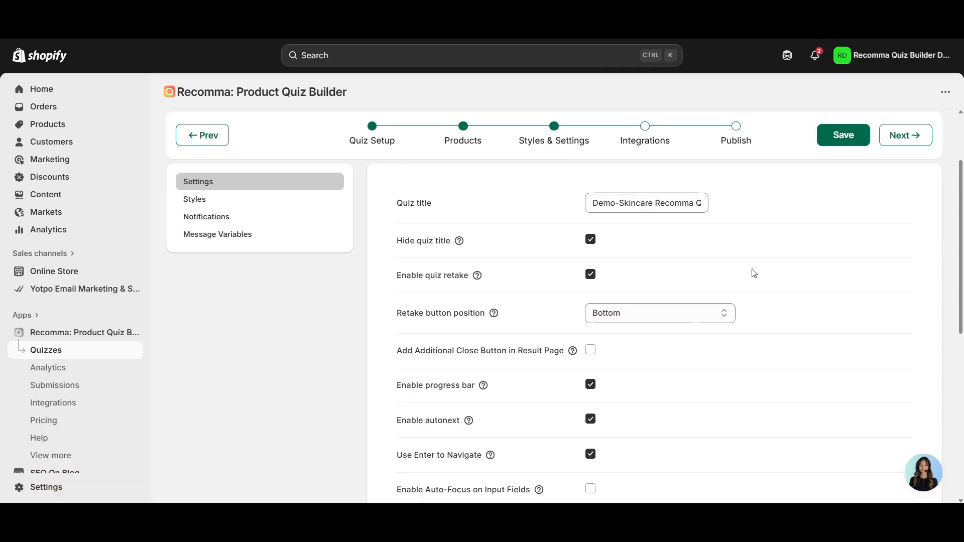
pyautogui.scroll(-6, 744, 327)
pyautogui.scroll(8, 736, 340)
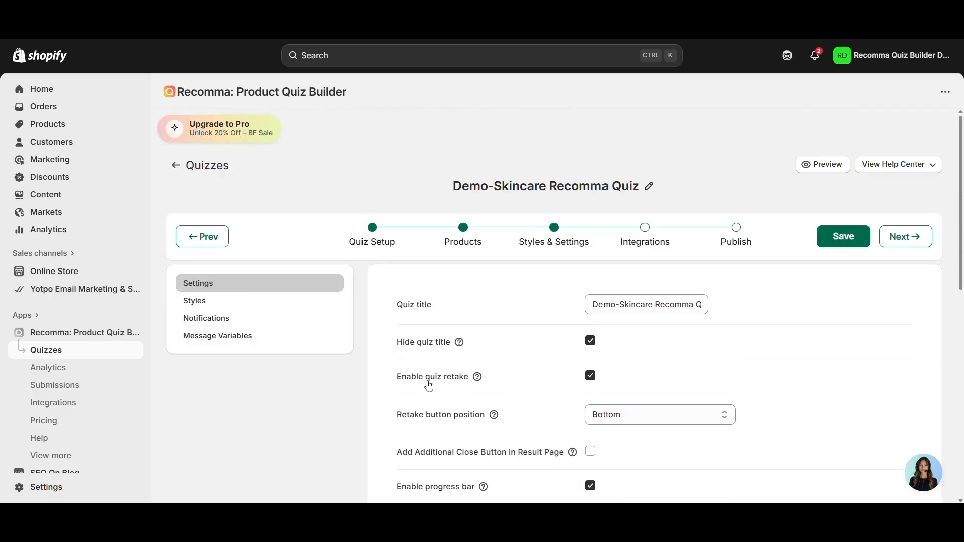
pyautogui.click(591, 377)
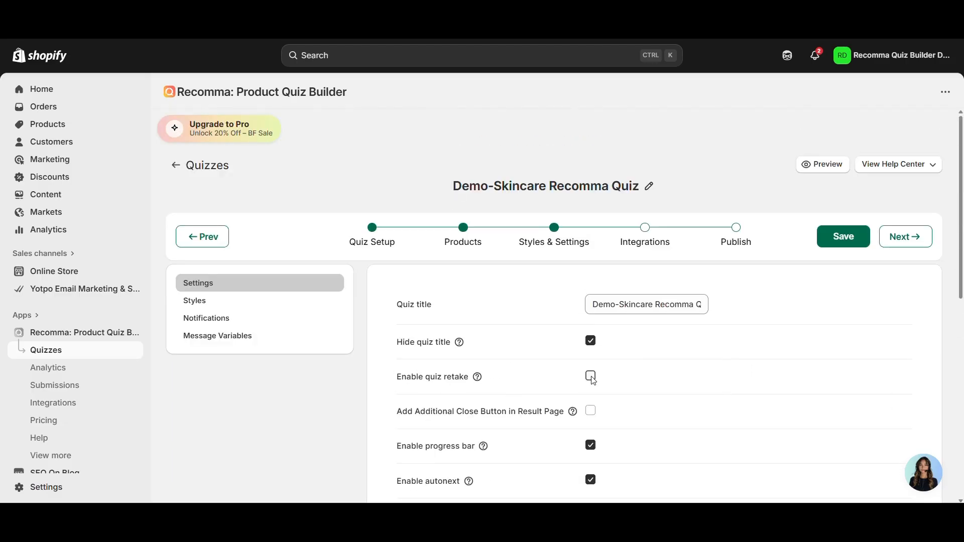
pyautogui.click(591, 377)
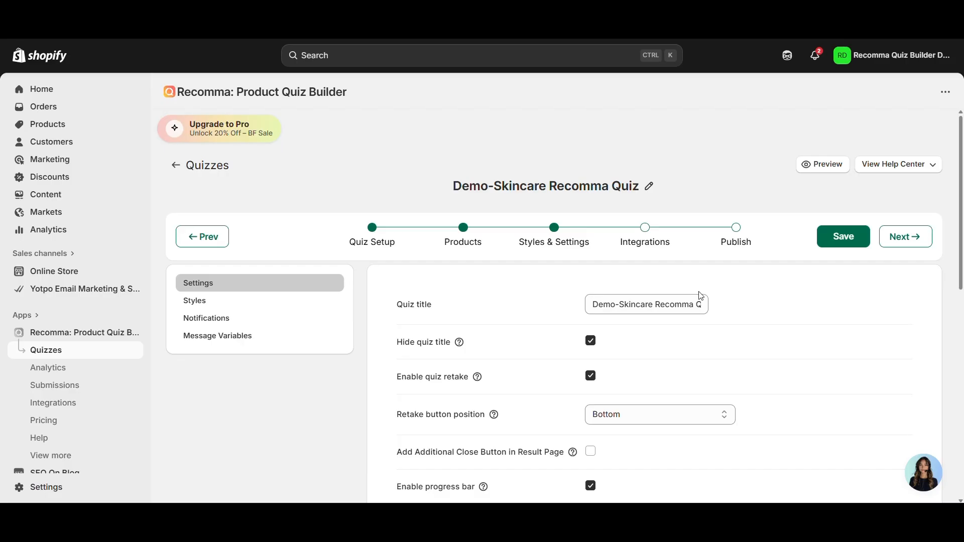
pyautogui.scroll(-8, 701, 296)
pyautogui.scroll(-1, 818, 291)
pyautogui.scroll(10, 734, 336)
pyautogui.scroll(2, 725, 351)
pyautogui.scroll(-3, 269, 181)
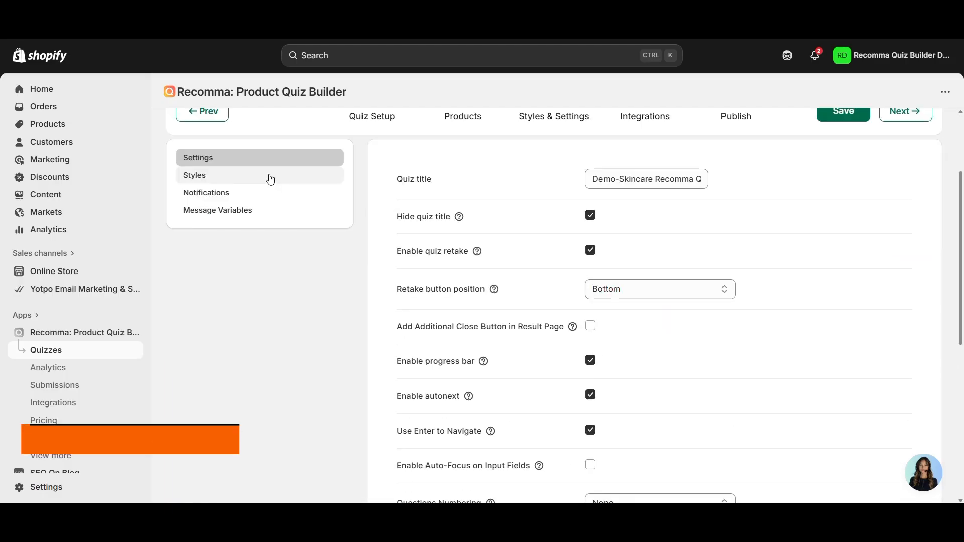
# - Review the Main theme's Theme, Welcome Page, Question, Choices, Button and Result Page styles
pyautogui.click(285, 178)
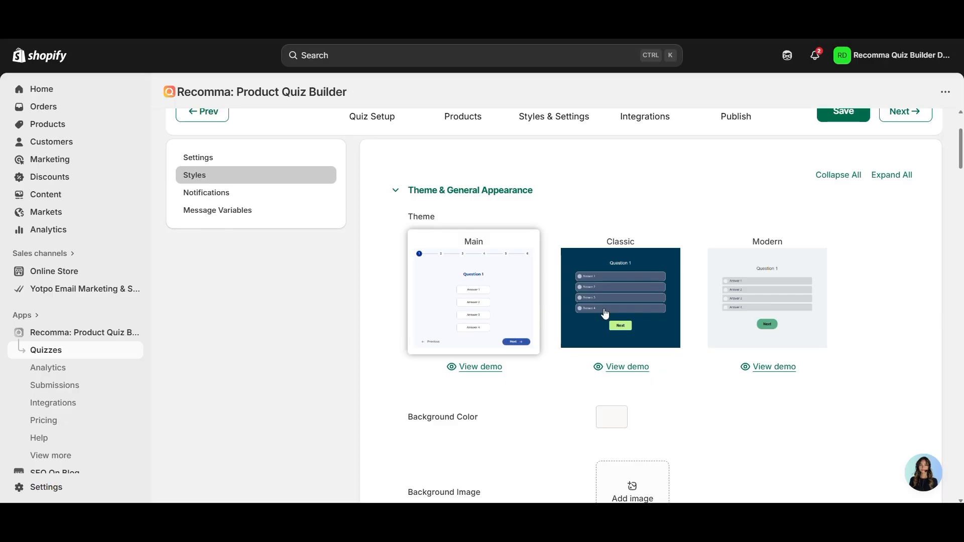
pyautogui.scroll(-3, 706, 289)
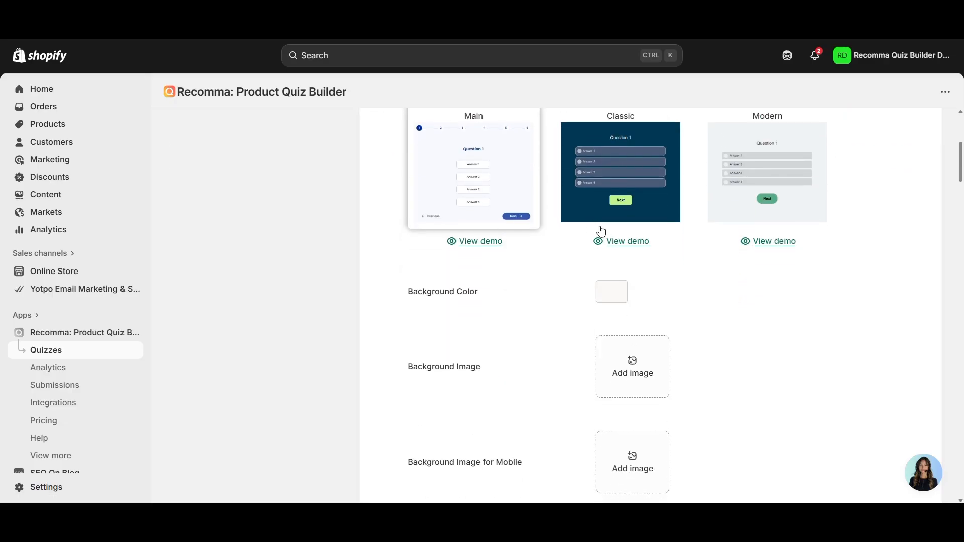
pyautogui.scroll(-9, 715, 289)
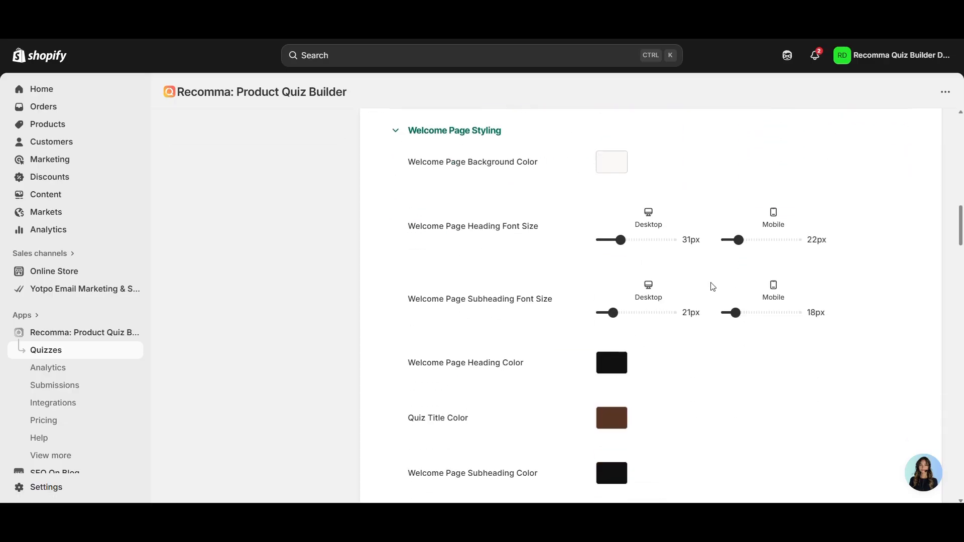
pyautogui.scroll(-6, 713, 287)
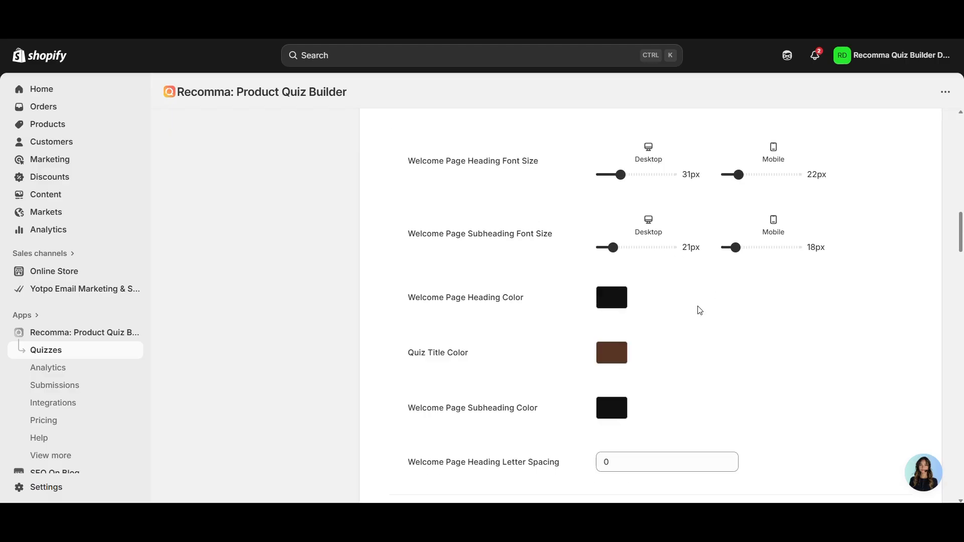
pyautogui.scroll(-8, 697, 315)
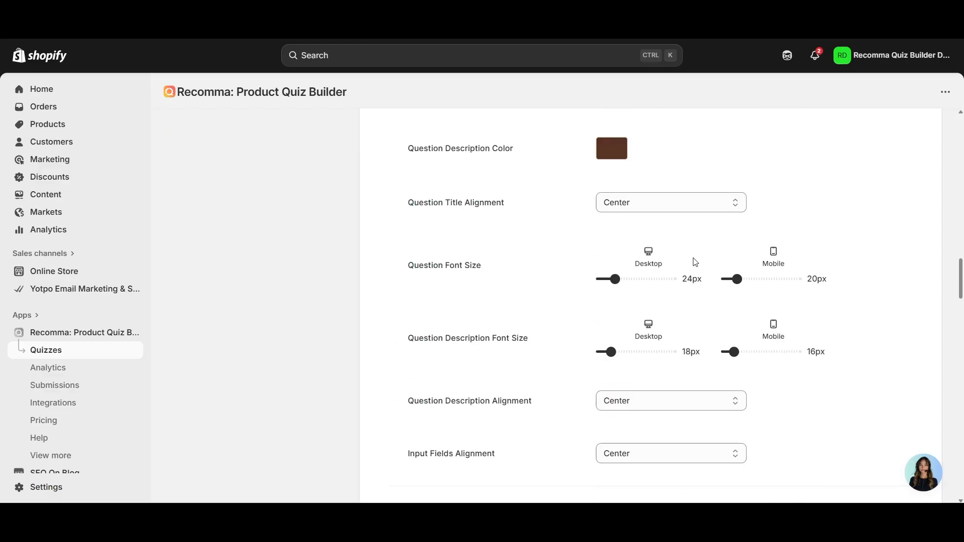
pyautogui.scroll(-16, 695, 267)
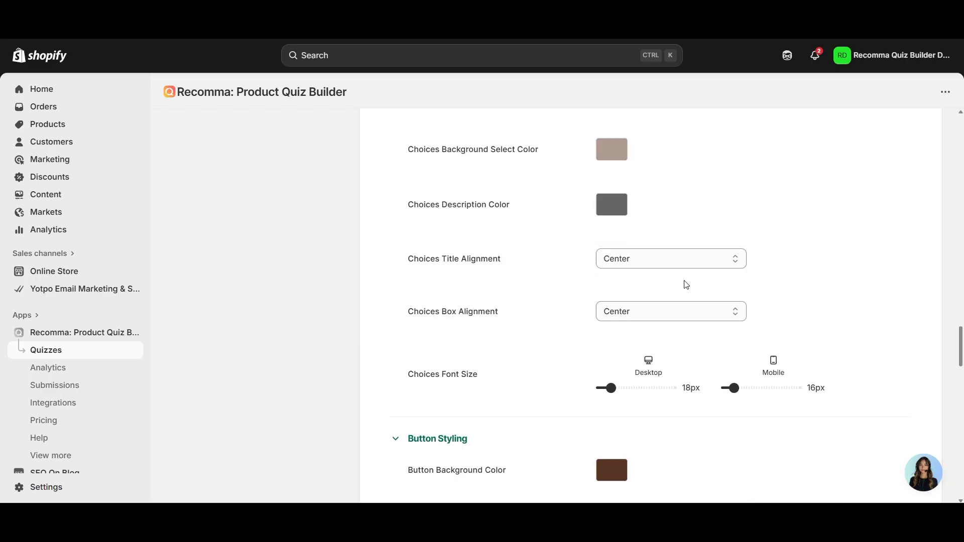
pyautogui.scroll(-10, 687, 279)
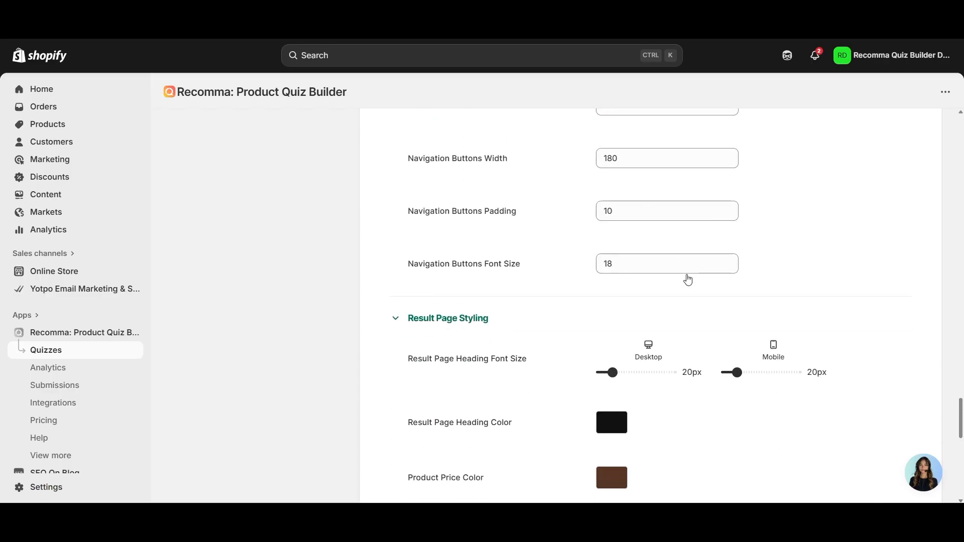
pyautogui.scroll(17, 678, 326)
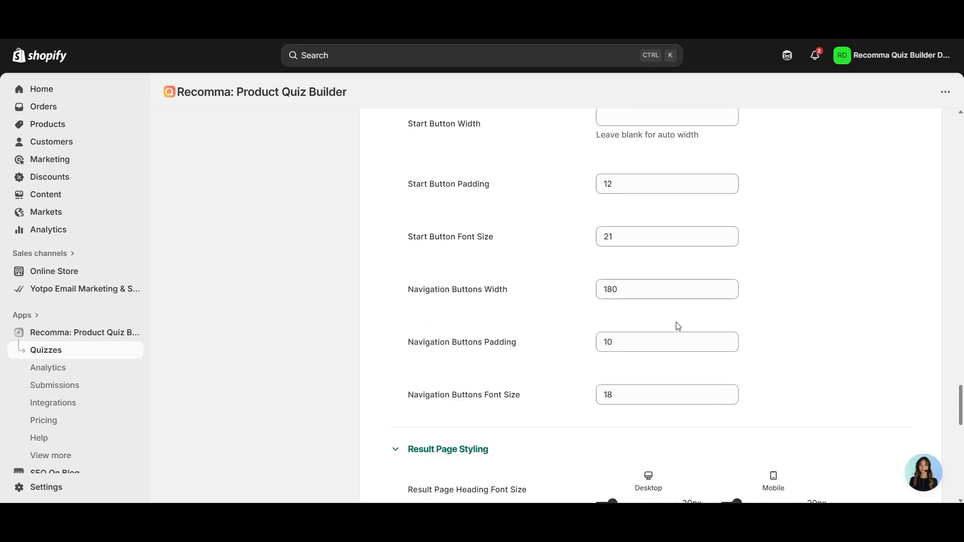
pyautogui.scroll(-11, 679, 326)
pyautogui.scroll(20, 679, 326)
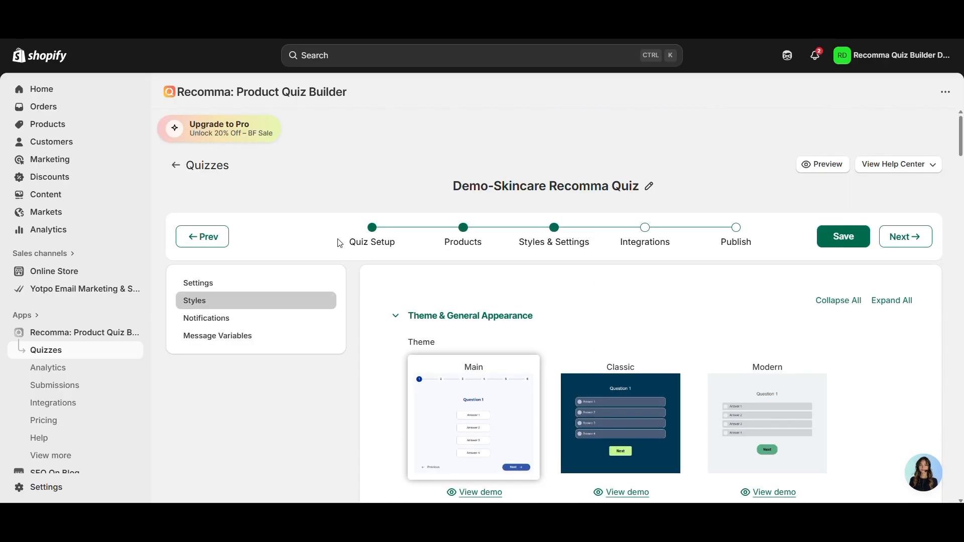
pyautogui.click(658, 250)
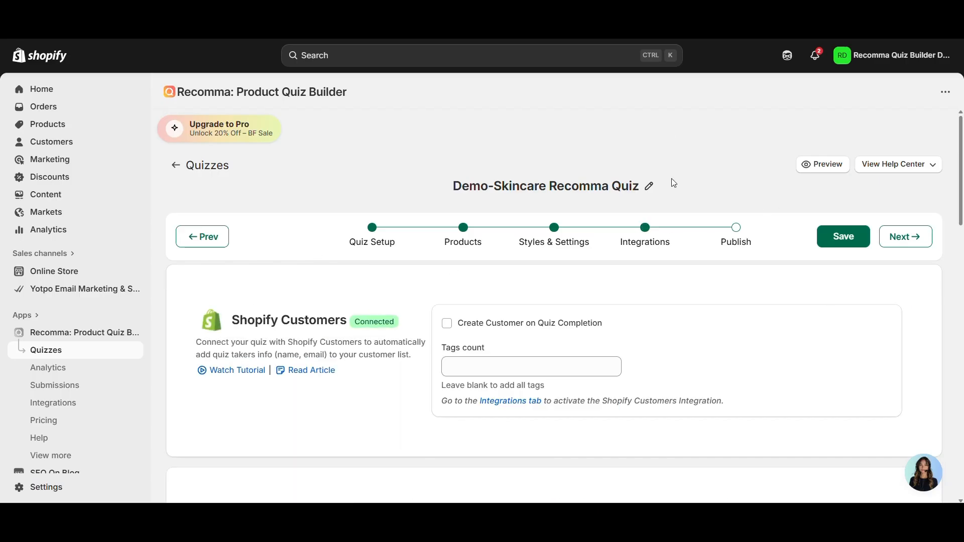
# - Browse the Shopify Customers, Klaviyo and Mailchimp integration cards, then advance to Publish
pyautogui.scroll(-15, 712, 281)
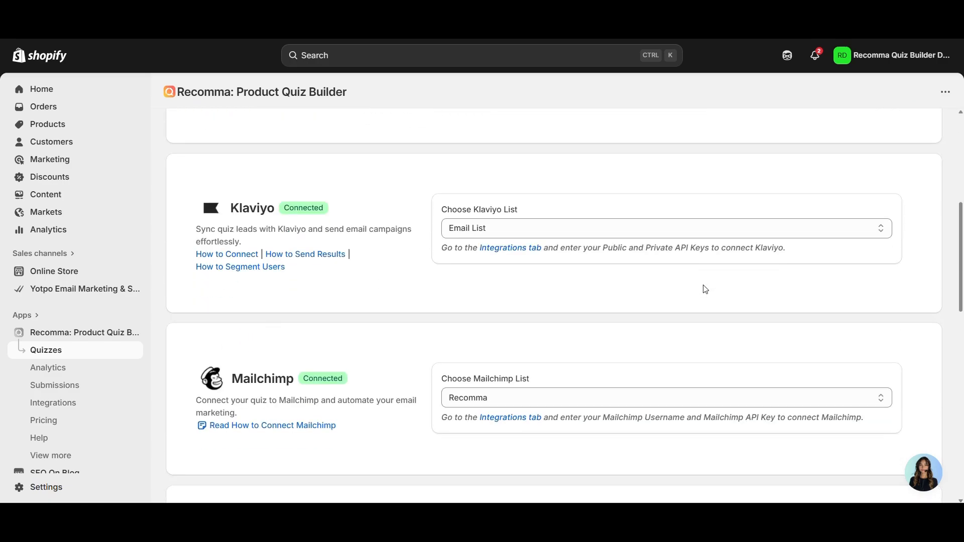
pyautogui.scroll(-5, 694, 298)
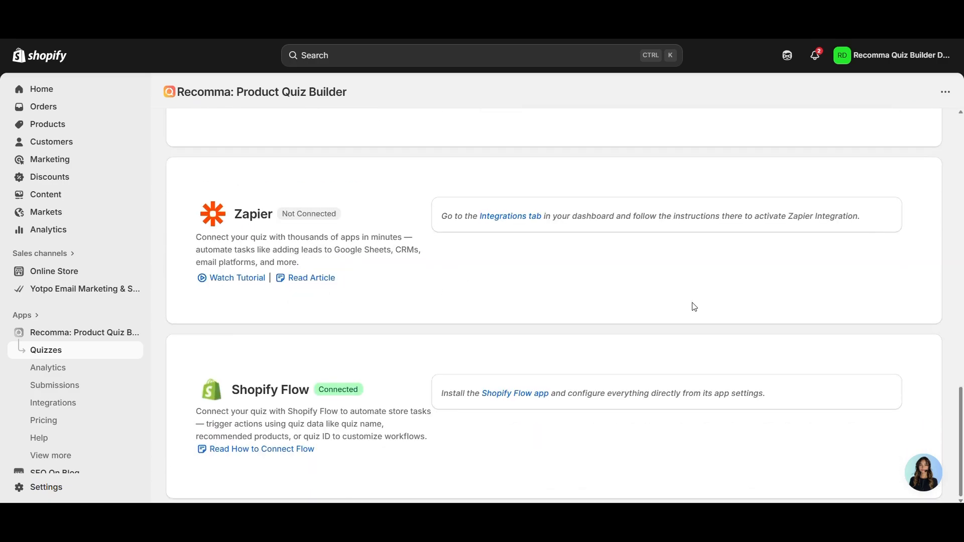
pyautogui.scroll(20, 695, 330)
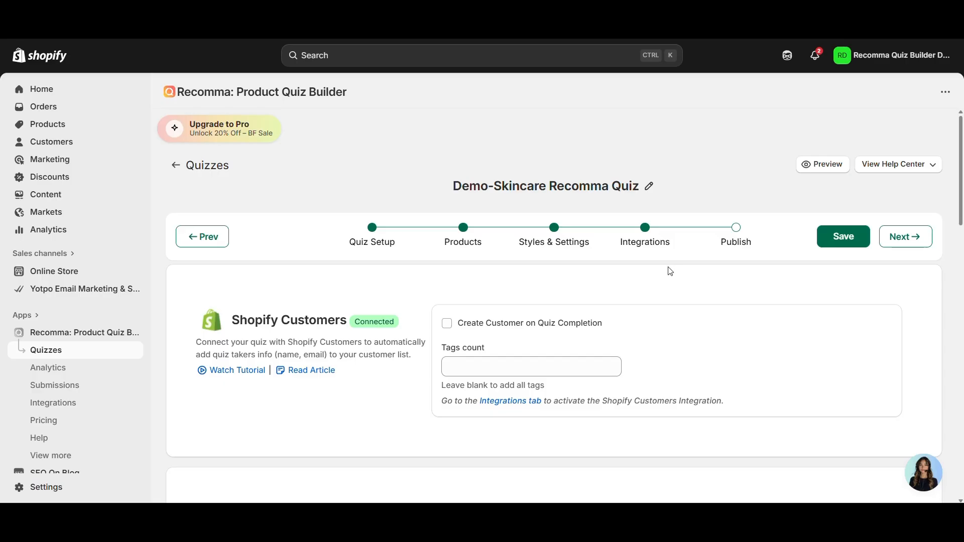
pyautogui.scroll(-4, 666, 268)
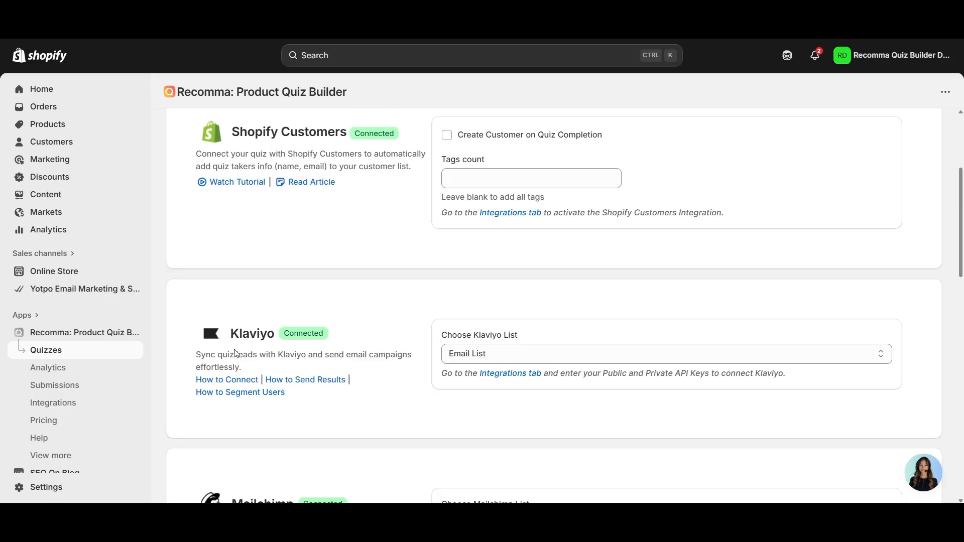
pyautogui.scroll(-10, 370, 348)
pyautogui.scroll(15, 370, 355)
pyautogui.scroll(-1, 366, 367)
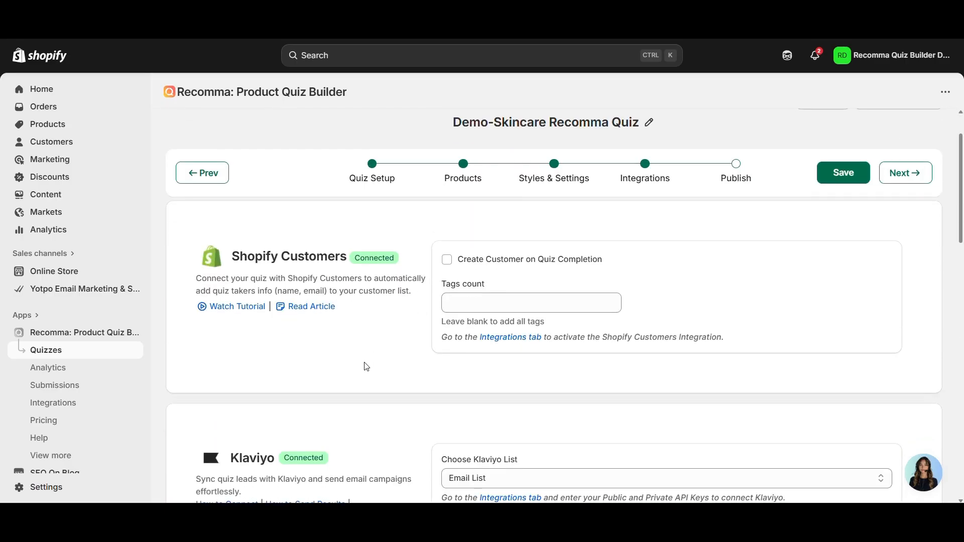
pyautogui.scroll(-2, 364, 368)
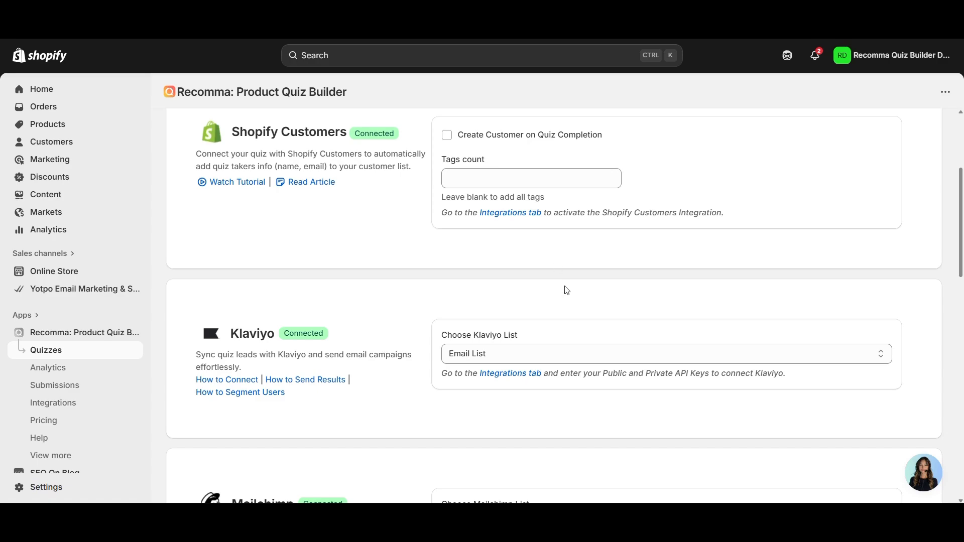
pyautogui.scroll(2, 577, 319)
pyautogui.scroll(-15, 426, 305)
pyautogui.scroll(7, 450, 407)
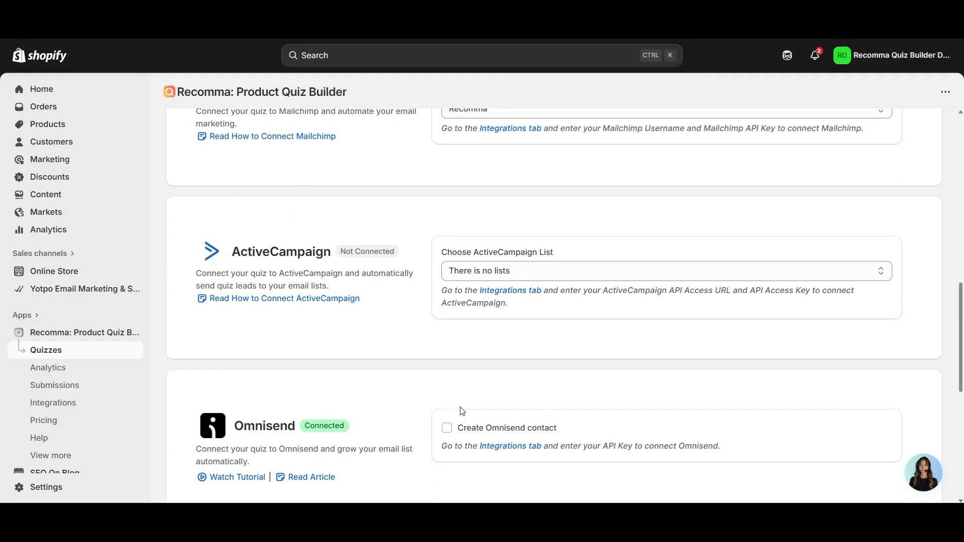
pyautogui.scroll(10, 463, 411)
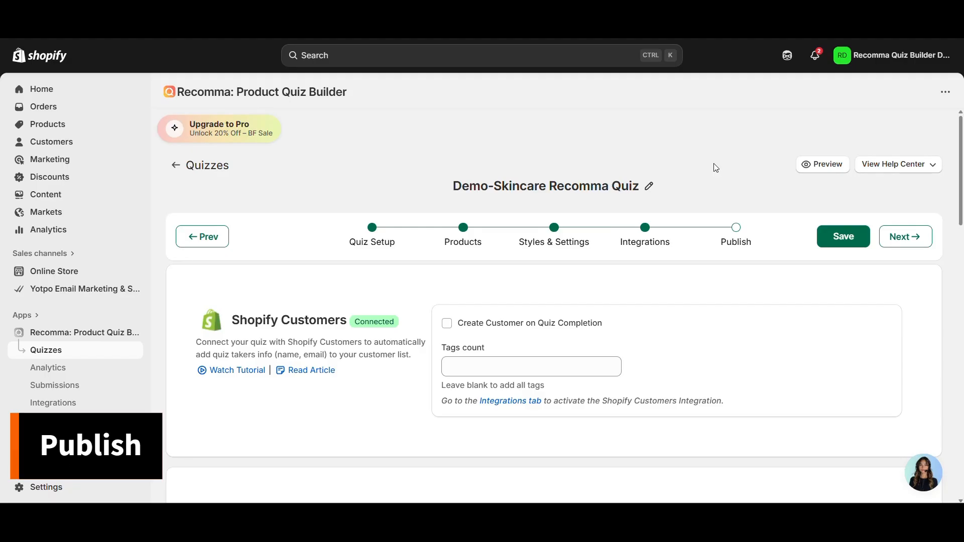
pyautogui.click(731, 235)
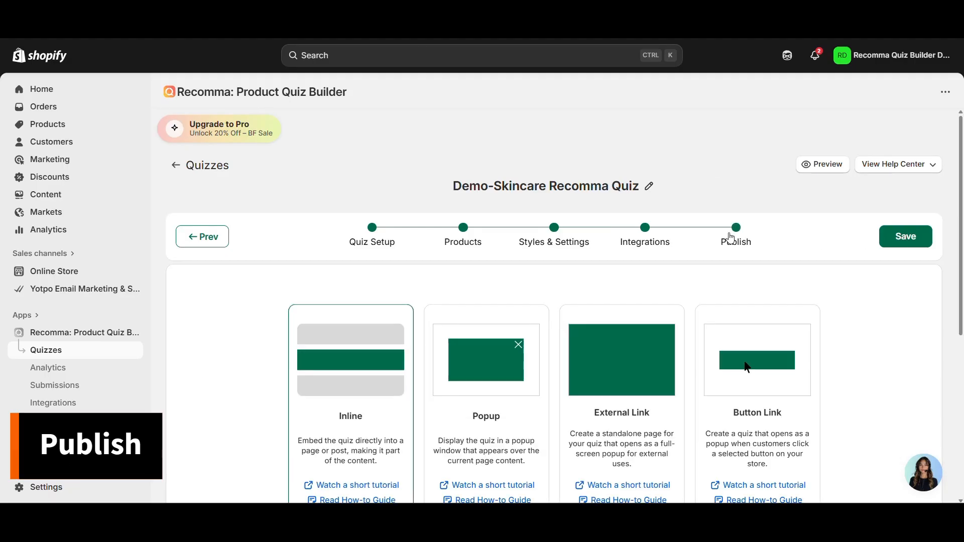
# - Compare Popup, External Link and Button Link options, then copy the Inline Quiz ID 2289
pyautogui.scroll(-3, 367, 317)
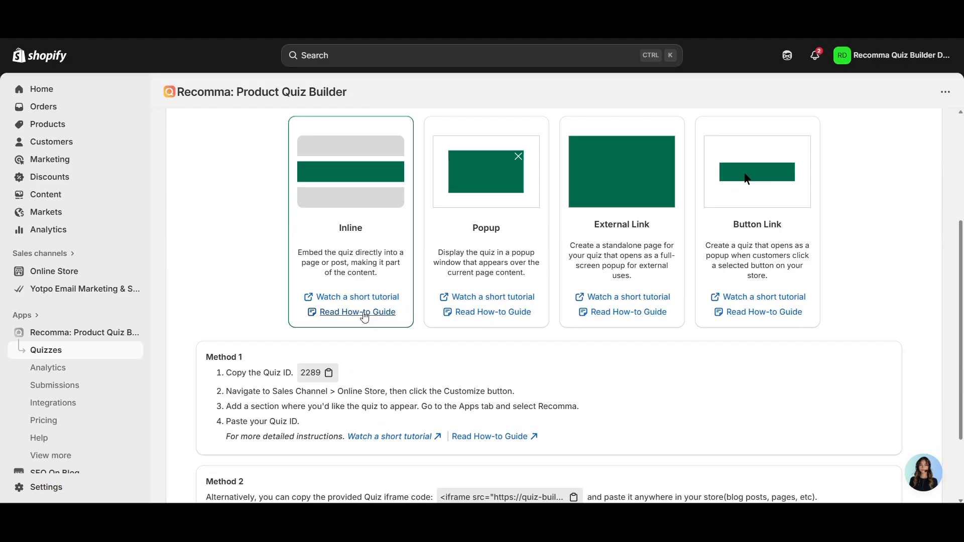
pyautogui.click(494, 219)
pyautogui.click(610, 211)
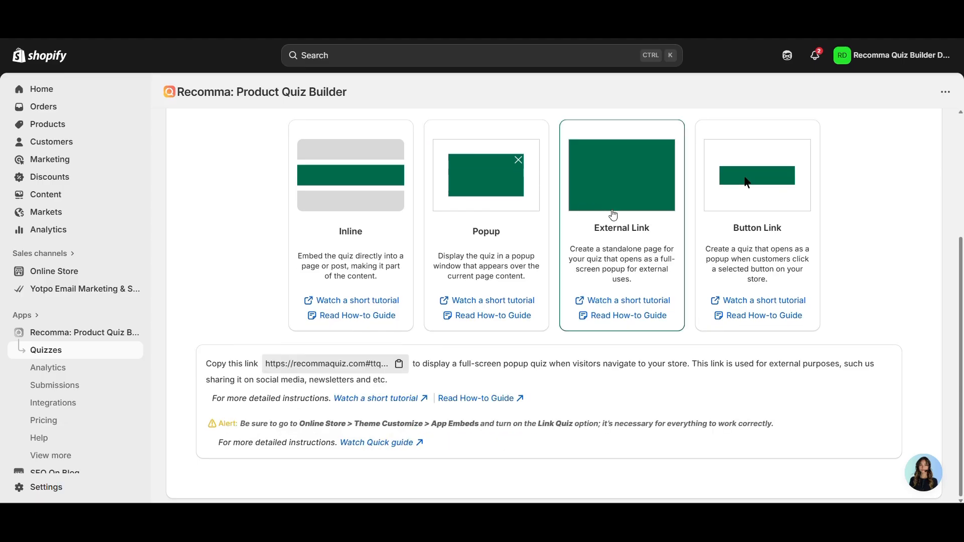
pyautogui.click(779, 208)
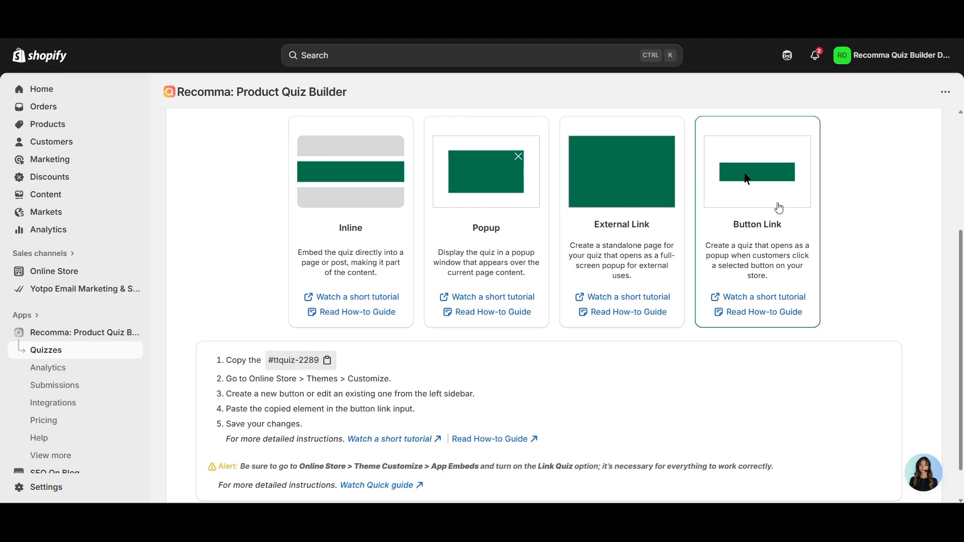
pyautogui.click(335, 205)
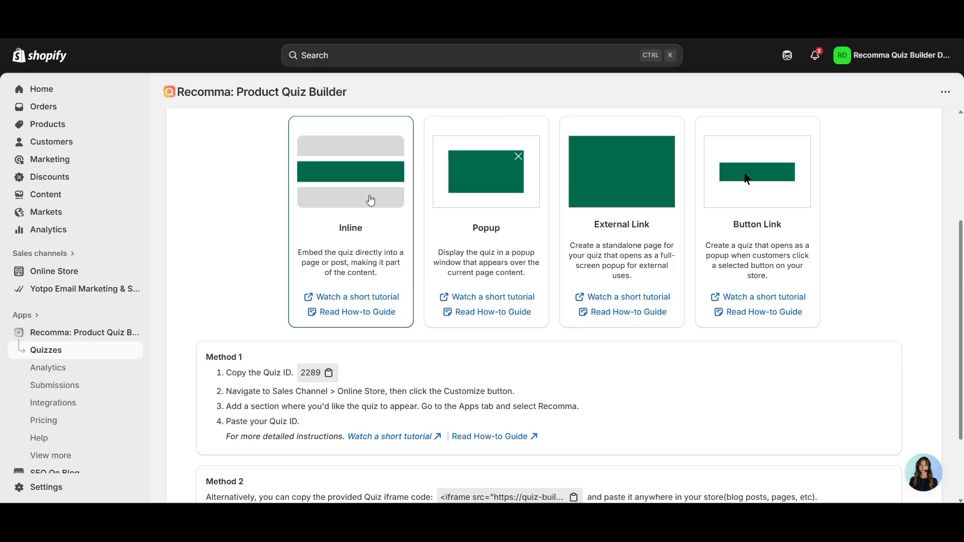
pyautogui.click(331, 378)
# - Open the live theme in the Online Store theme editor and scroll the home page preview
pyautogui.click(73, 271)
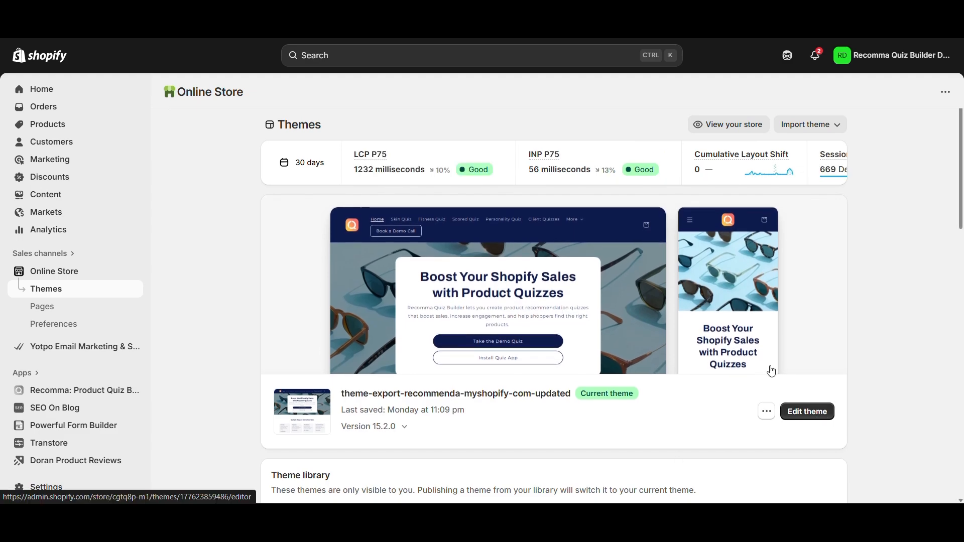
pyautogui.click(797, 411)
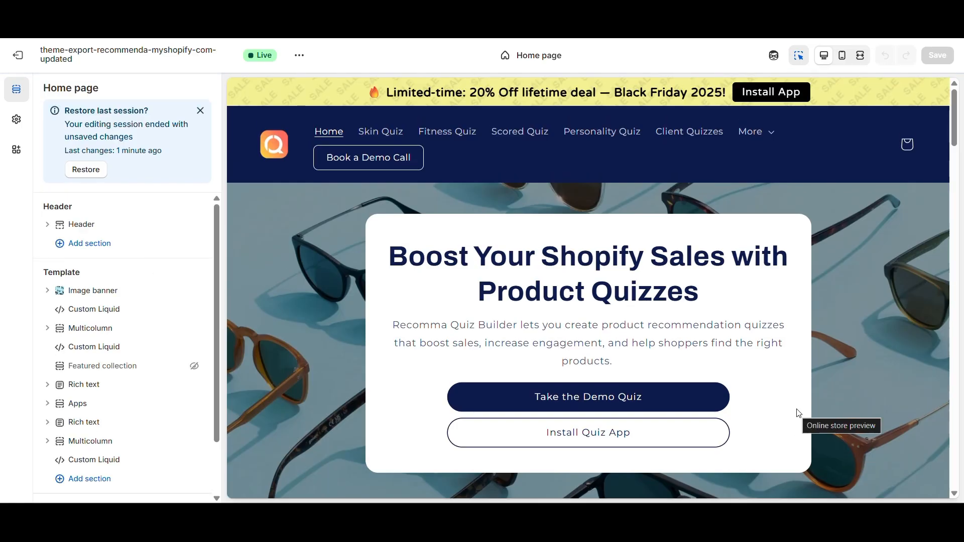
pyautogui.scroll(-10, 613, 315)
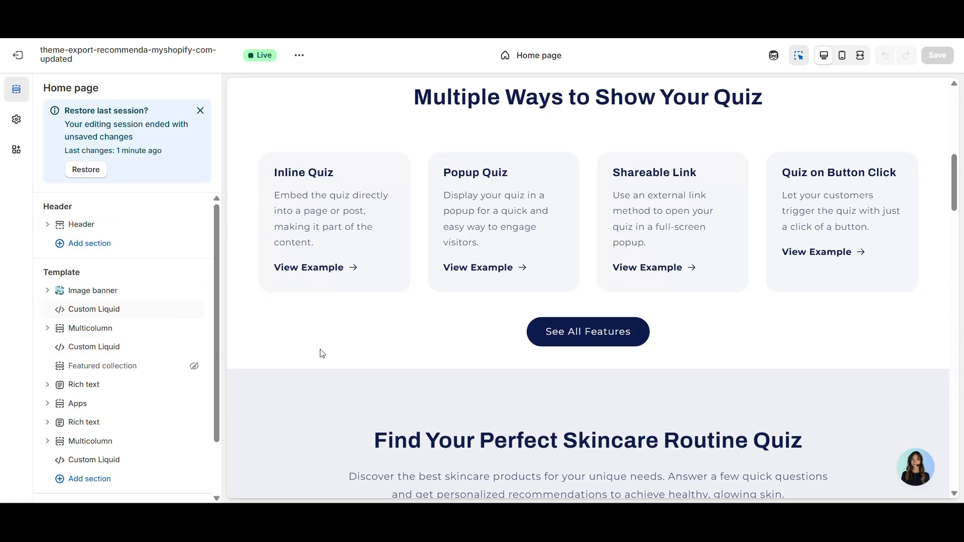
pyautogui.scroll(-10, 475, 360)
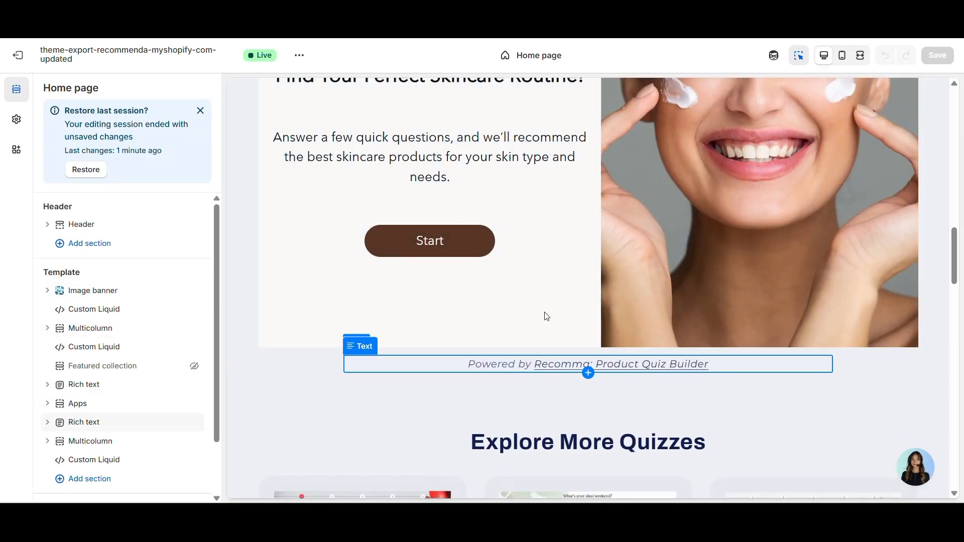
pyautogui.scroll(3, 550, 330)
# - Check the Recomma Quiz block's Quiz Id 828, then bring up the app embeds list
pyautogui.click(551, 330)
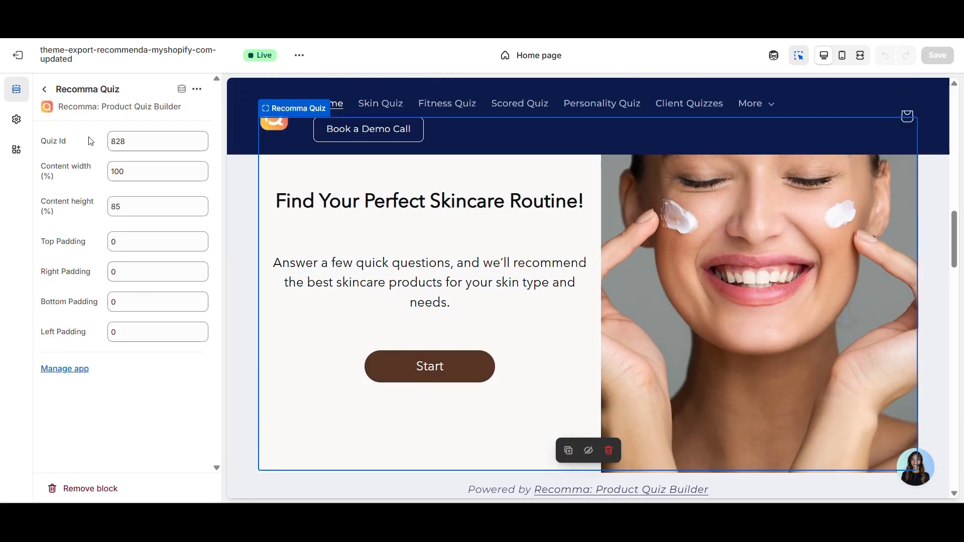
pyautogui.click(131, 141)
pyautogui.doubleClick(132, 142)
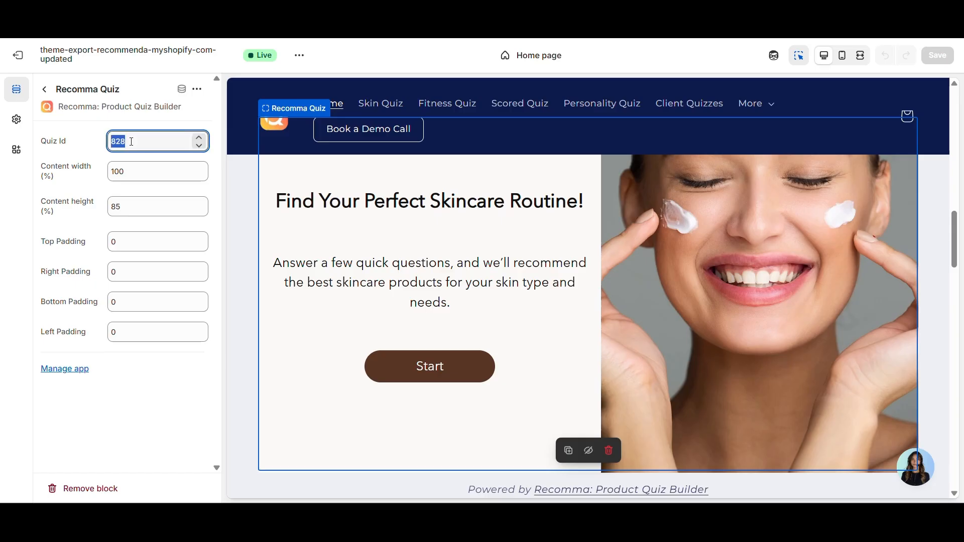
pyautogui.click(132, 141)
pyautogui.click(16, 149)
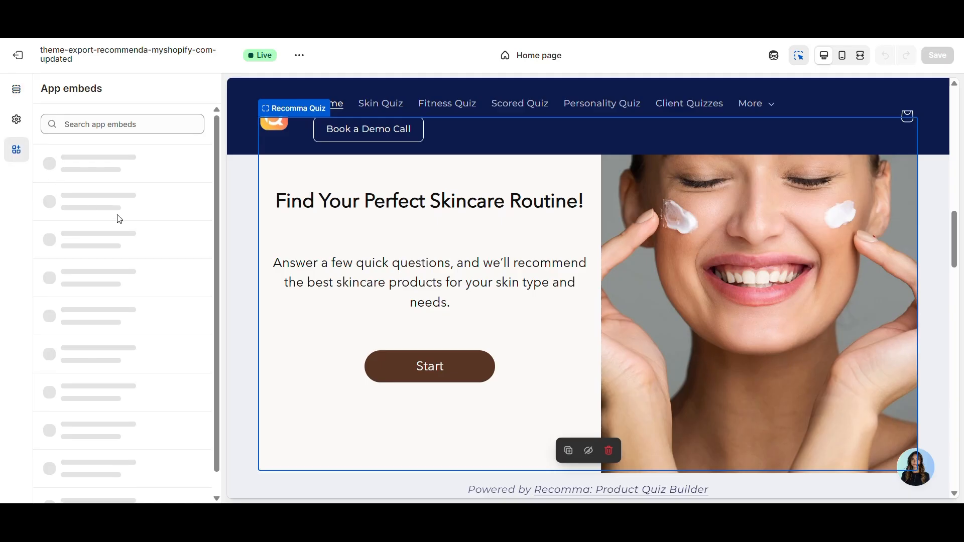
# - Switch off the Link Quiz app embed in the App embeds list
pyautogui.scroll(-2, 118, 221)
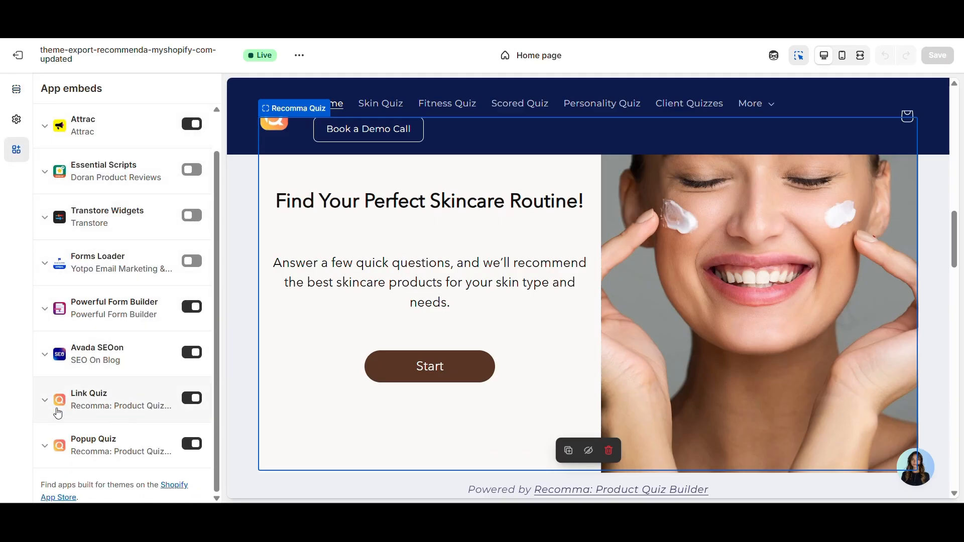
pyautogui.click(191, 398)
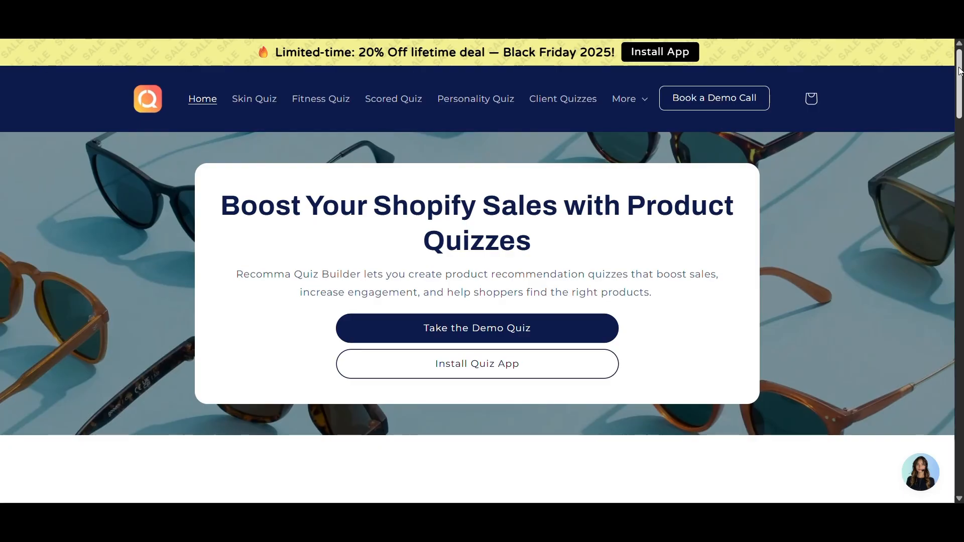
# - Open the storefront's All Features page and browse down through its content
pyautogui.scroll(-10, 961, 70)
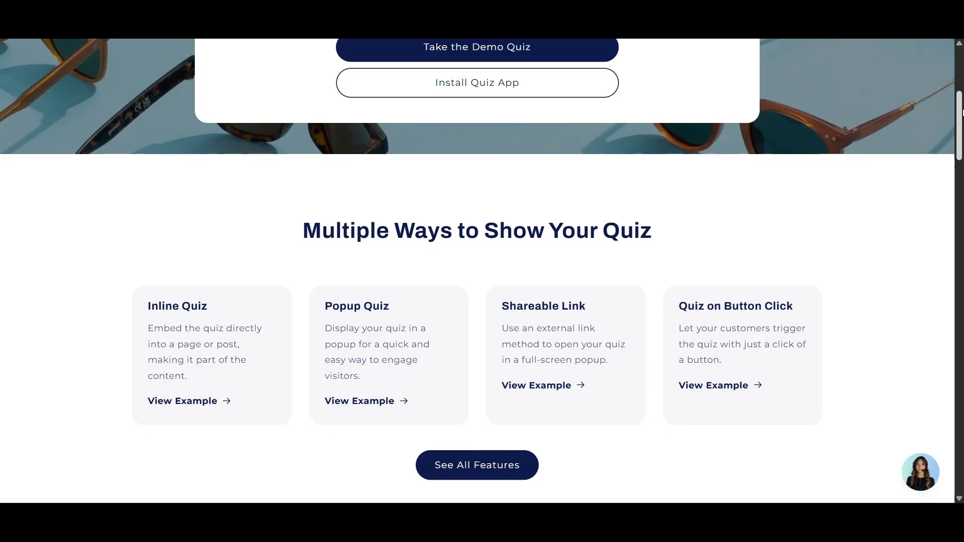
pyautogui.scroll(-2, 477, 271)
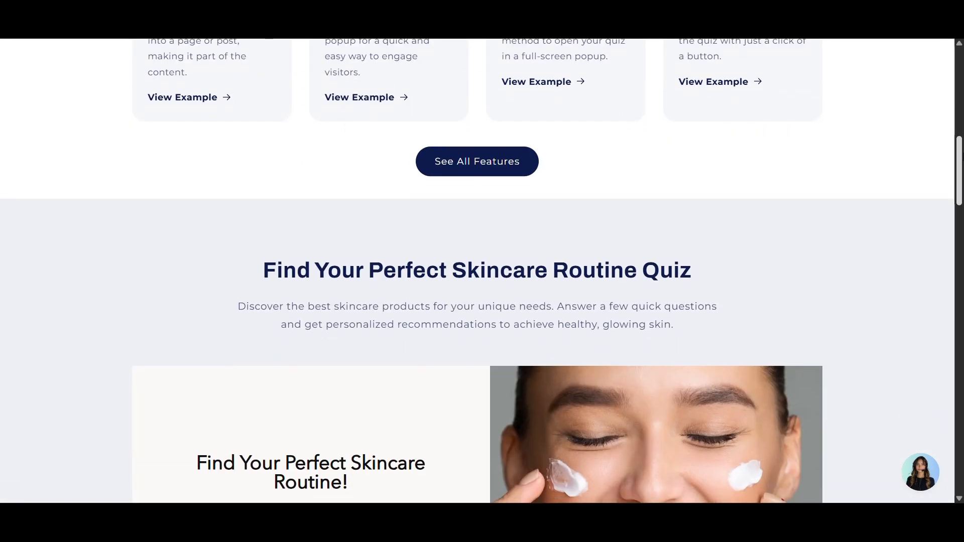
pyautogui.scroll(5, 477, 272)
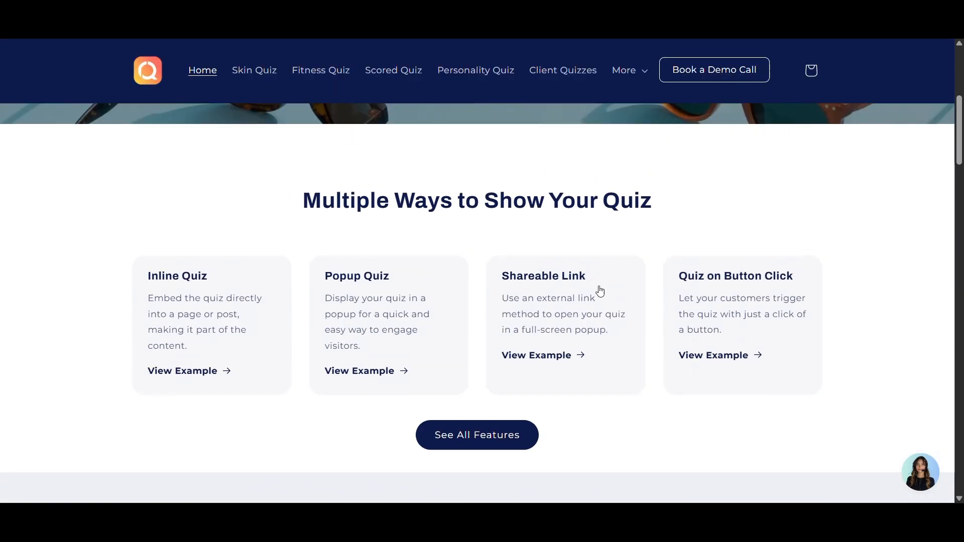
pyautogui.click(521, 435)
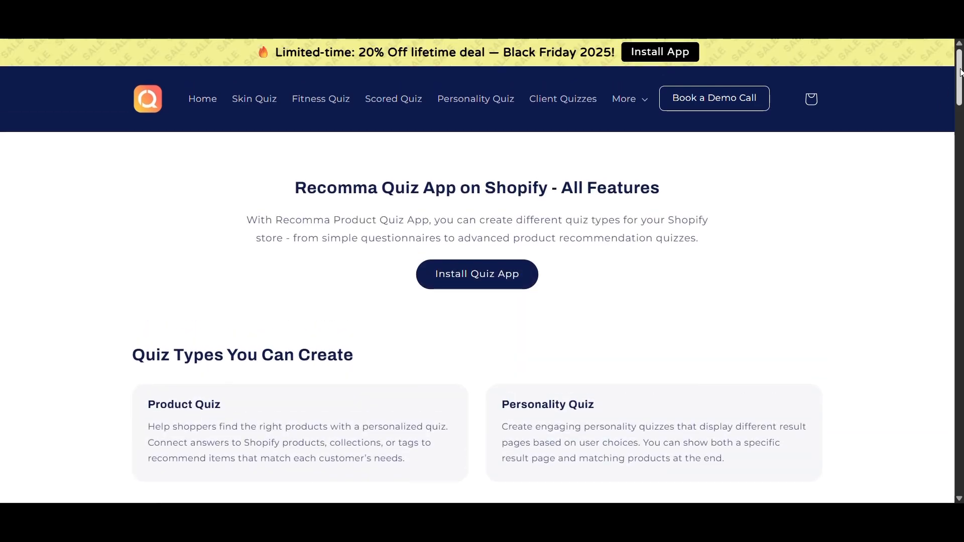
pyautogui.scroll(-10, 961, 75)
pyautogui.scroll(-12, 959, 205)
pyautogui.moveTo(959, 205); pyautogui.dragTo(960, 363)
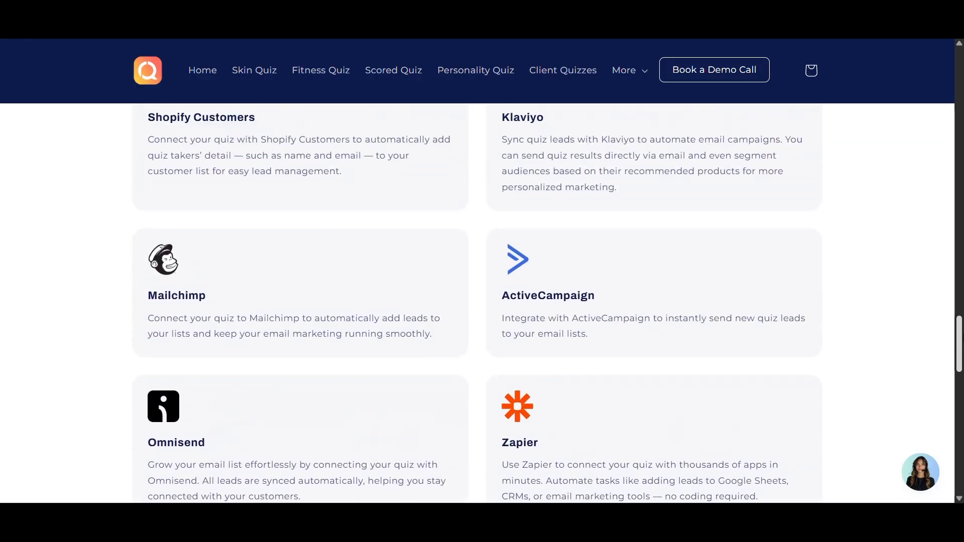
pyautogui.moveTo(960, 326); pyautogui.dragTo(960, 278)
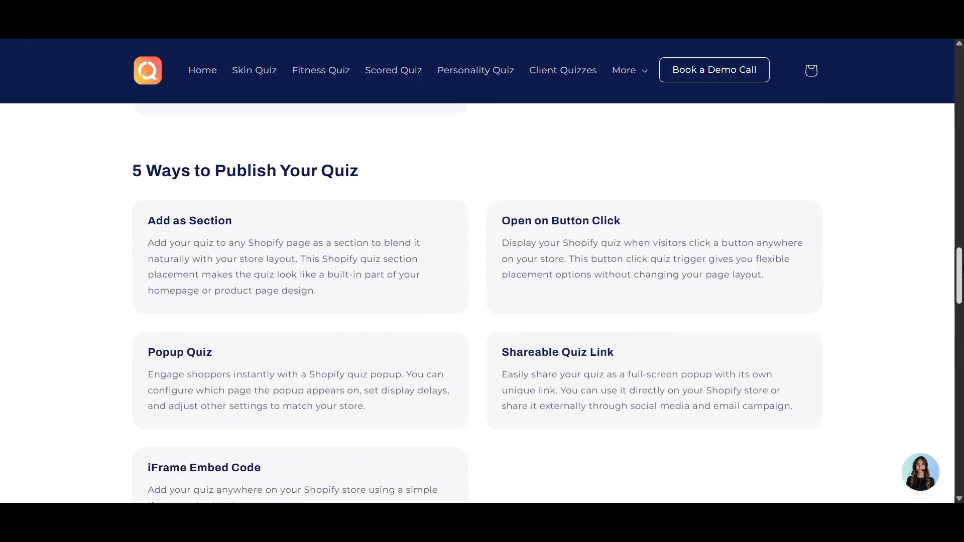
pyautogui.moveTo(960, 244); pyautogui.dragTo(960, 216)
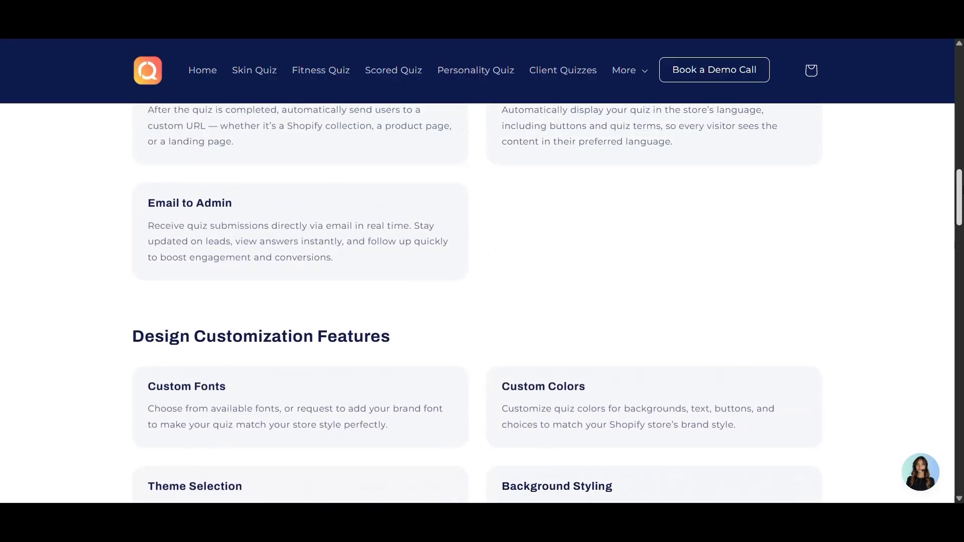
pyautogui.moveTo(959, 179); pyautogui.dragTo(959, 159)
pyautogui.moveTo(959, 116); pyautogui.dragTo(960, 77)
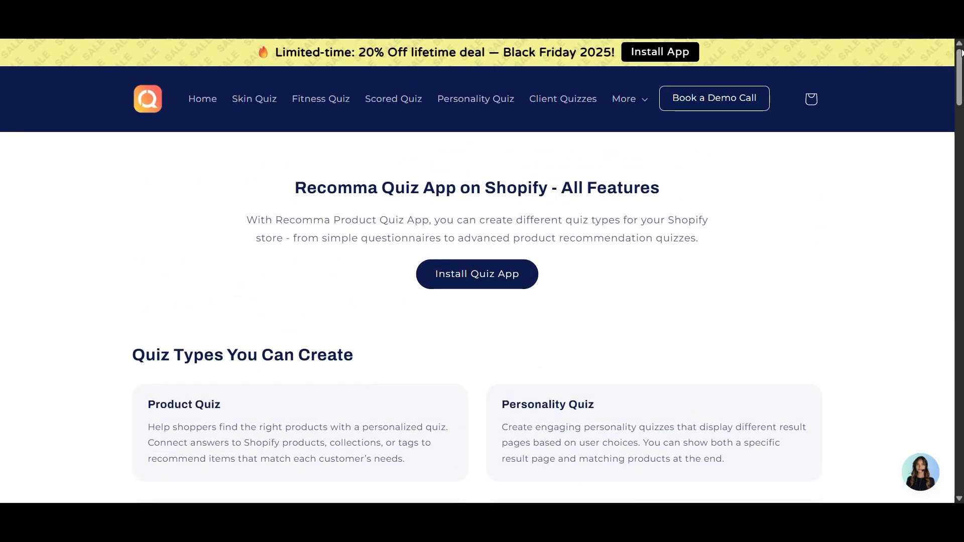
# - Return to the store home page and open the Skin Quiz page at its 'Take Our Skincare Quiz!' section
pyautogui.hotkey('alt', 'Left')
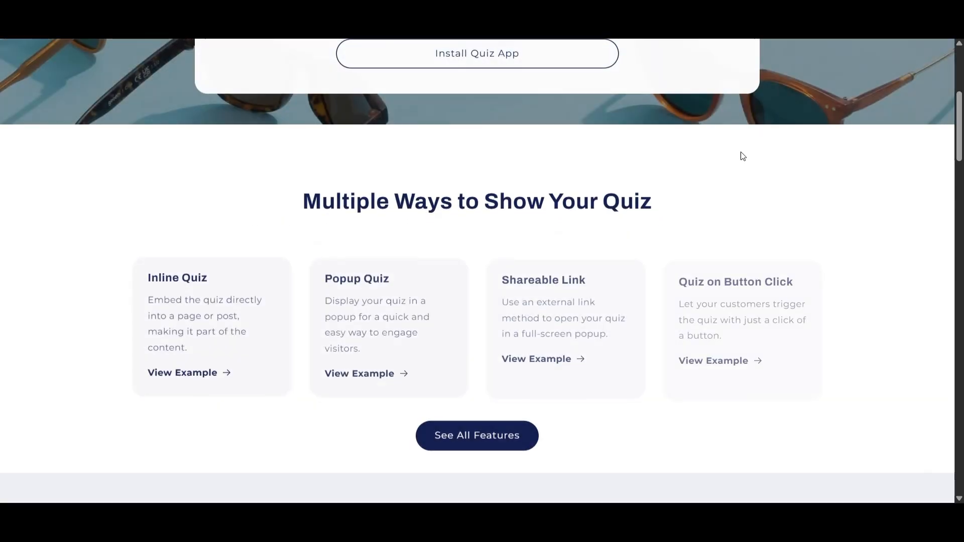
pyautogui.moveTo(961, 130); pyautogui.dragTo(952, 60)
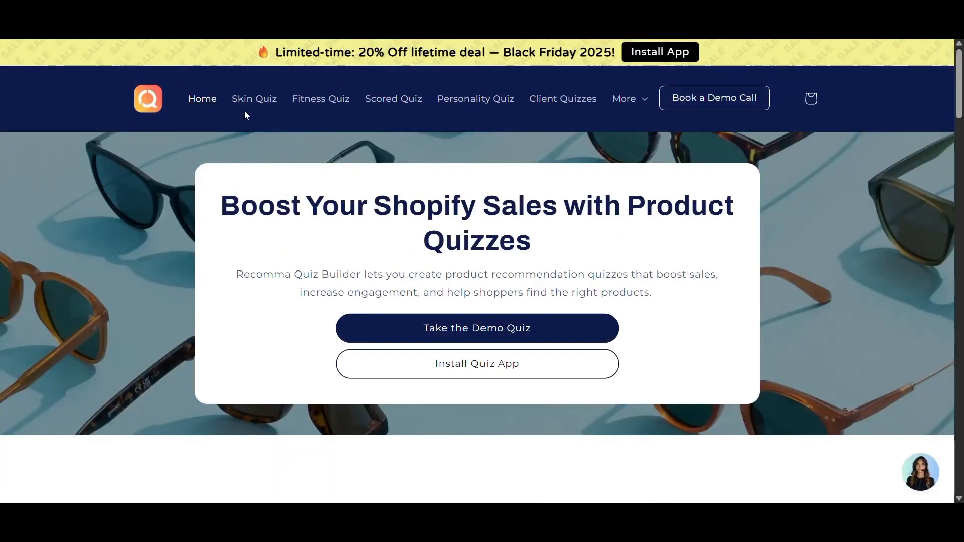
pyautogui.click(254, 99)
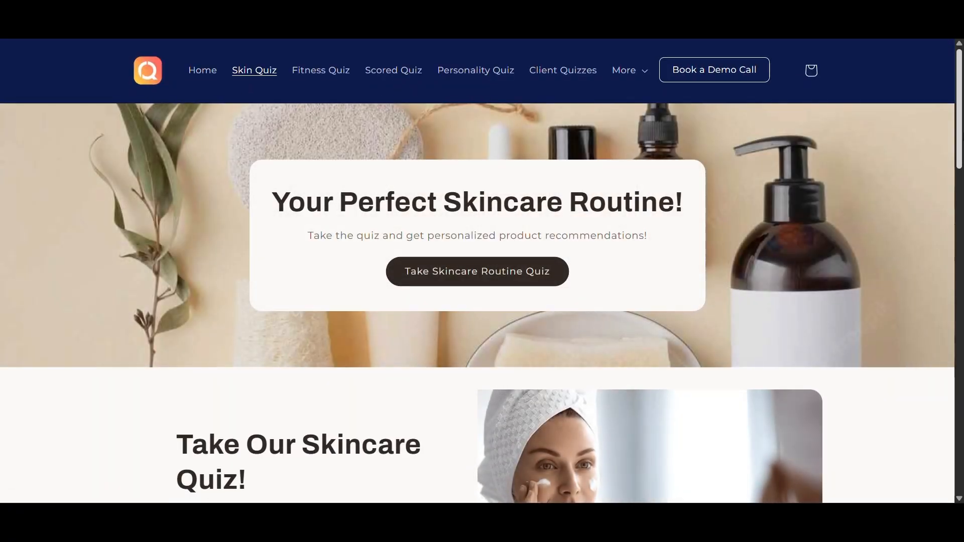
pyautogui.scroll(-6, 955, 231)
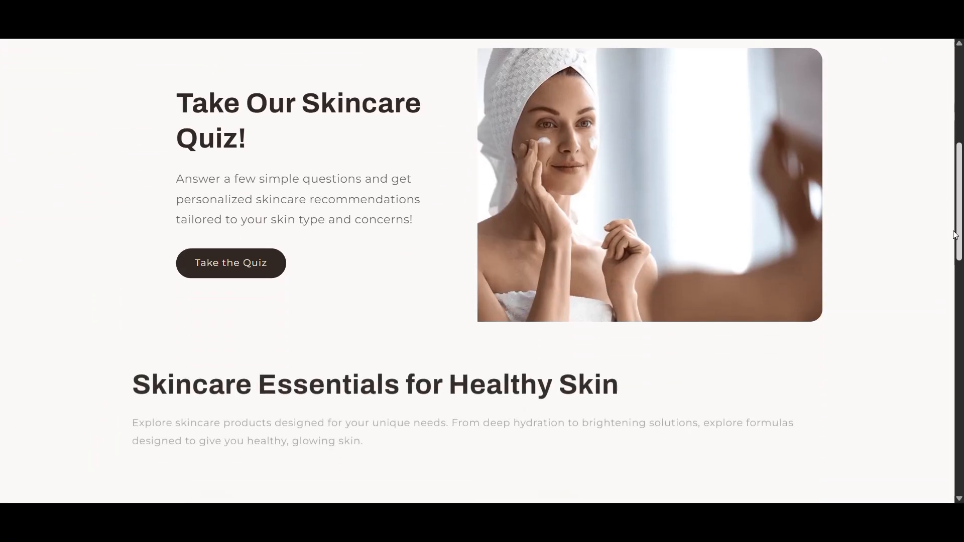